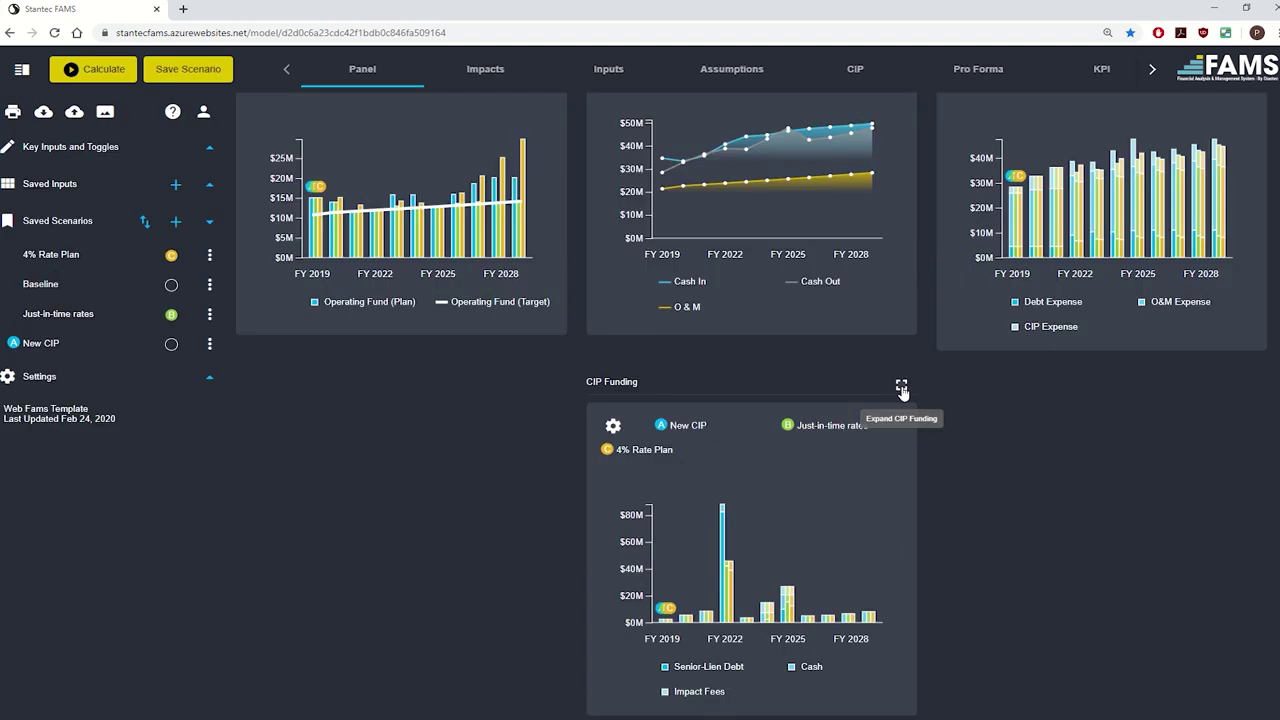
# Review the enlarged CIP Funding chart, then recalculate the rate plan tables and charts.
pyautogui.click(901, 386)
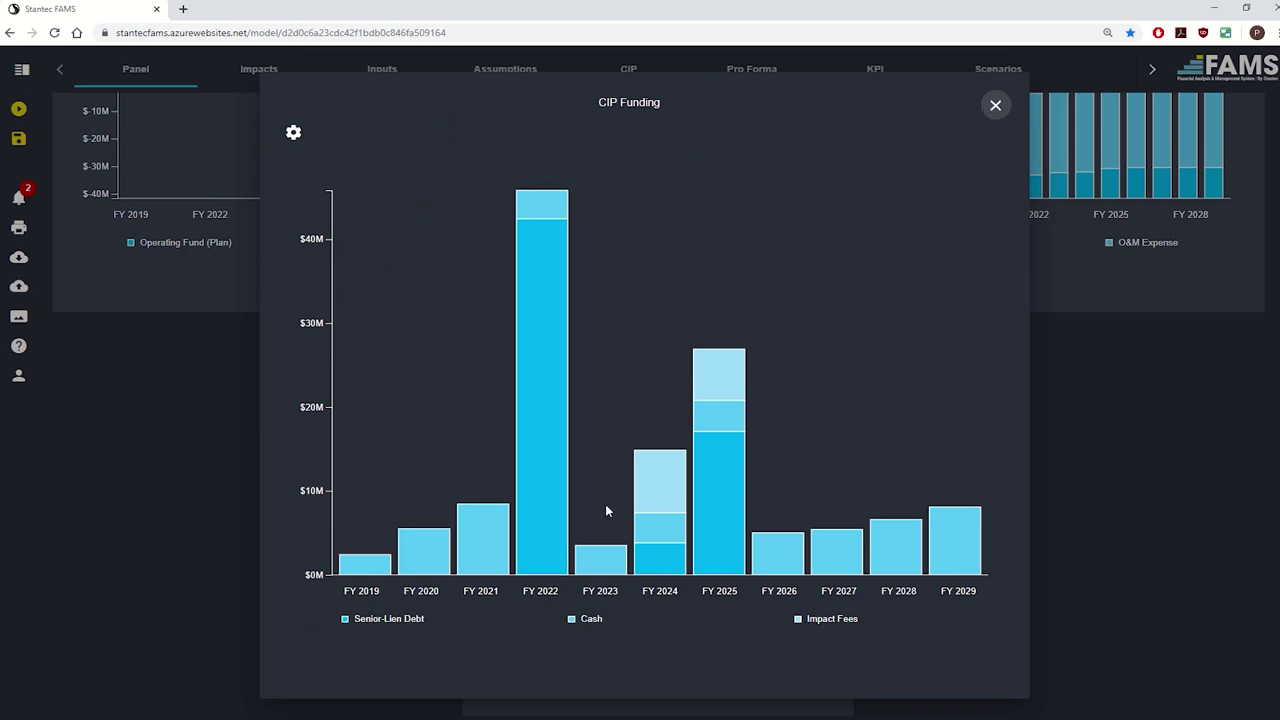
pyautogui.click(995, 105)
pyautogui.scroll(2, 521, 294)
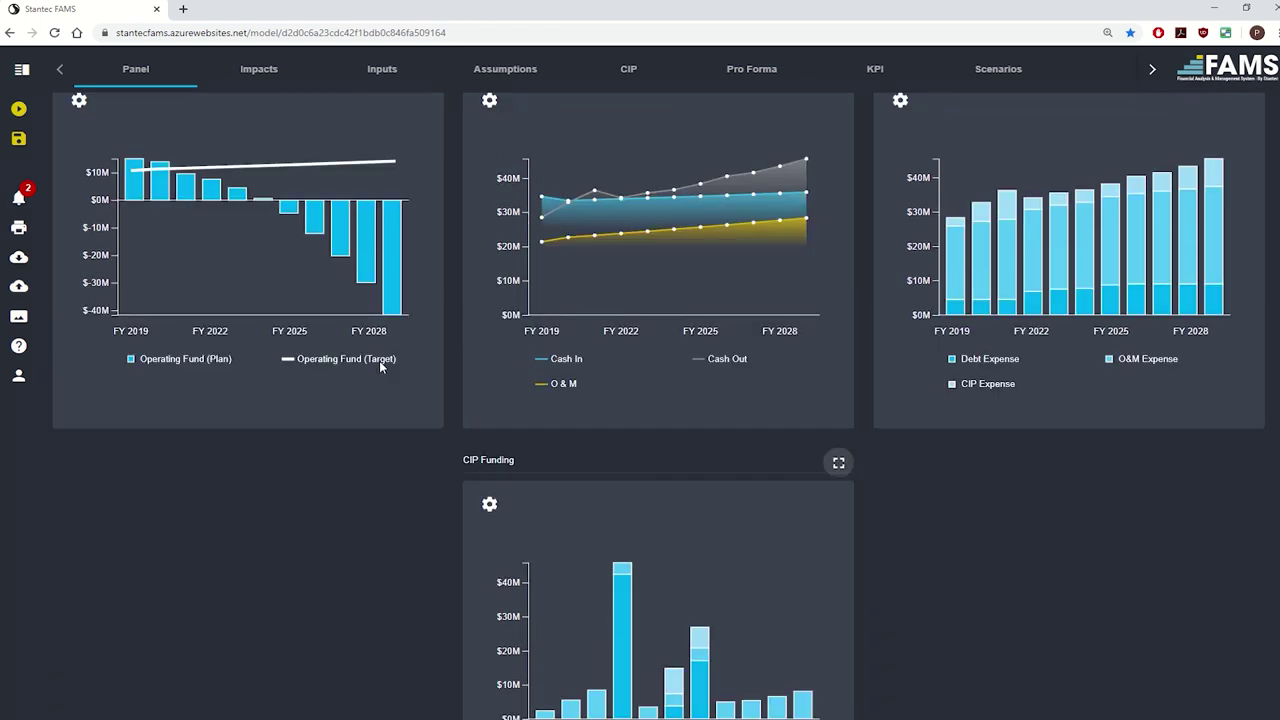
pyautogui.scroll(2, 379, 360)
pyautogui.scroll(2, 344, 393)
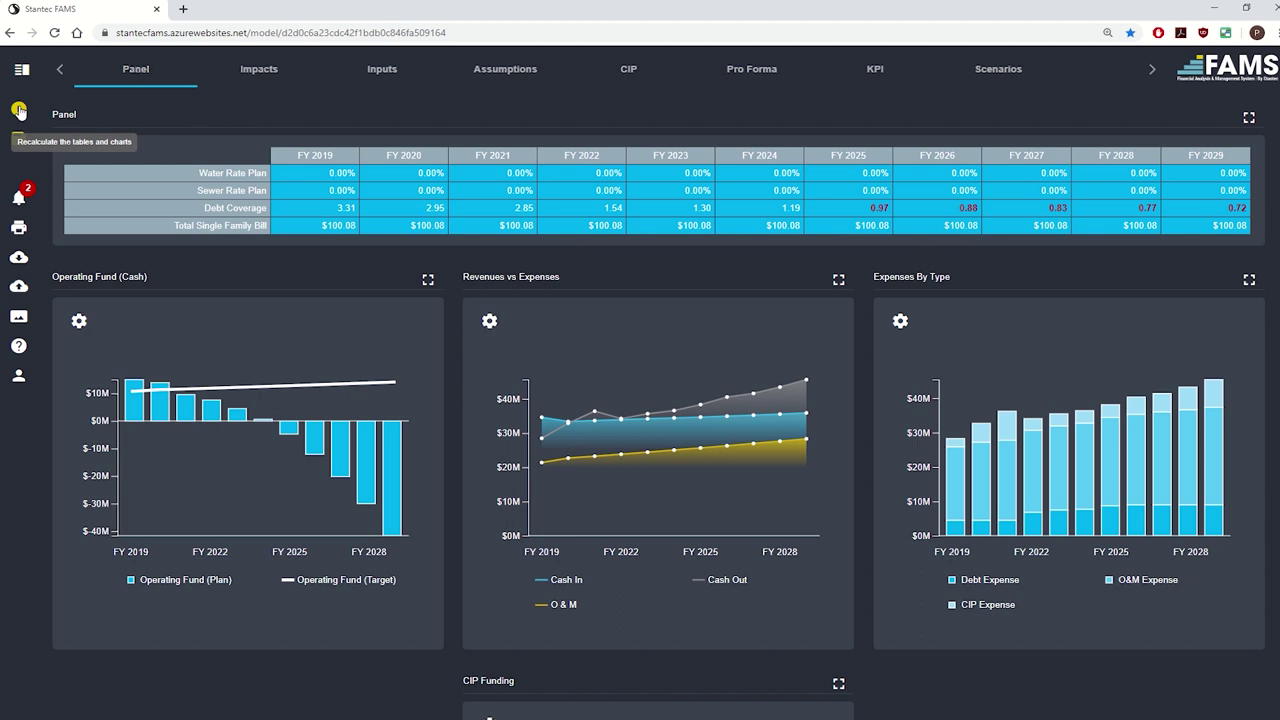
pyautogui.click(19, 110)
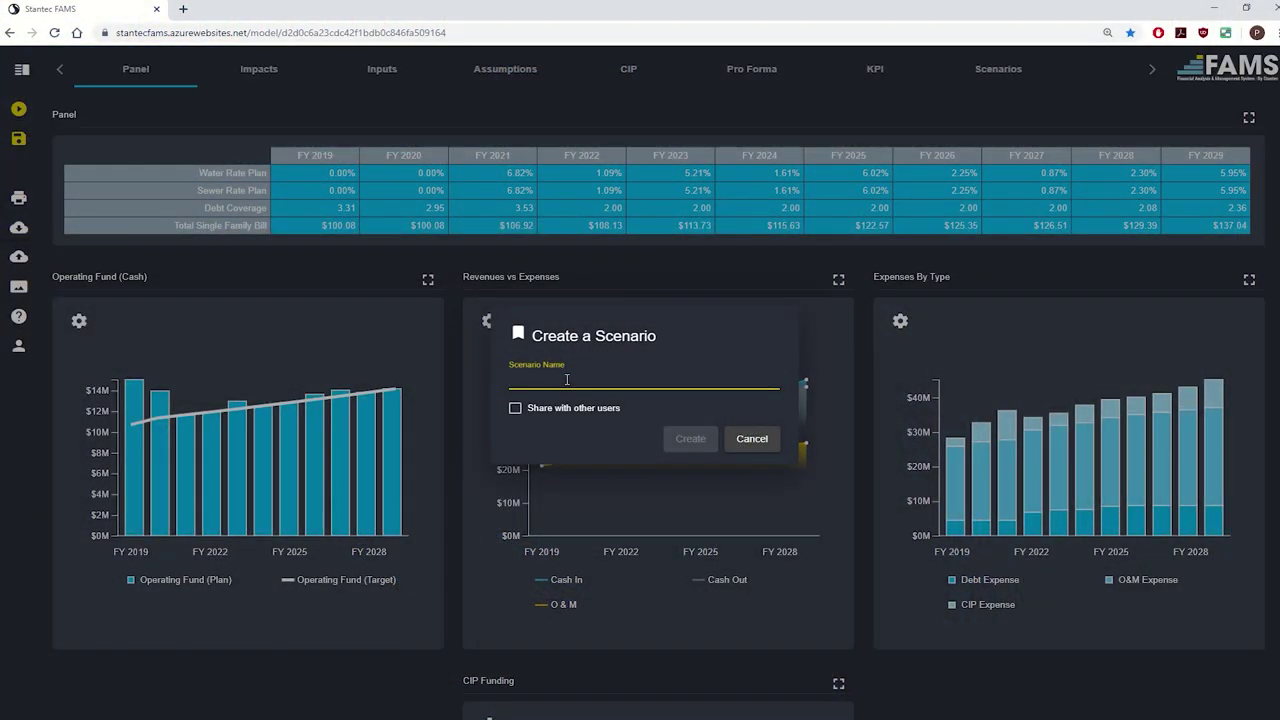
# Create a scenario named 'Just-in-time rates' with sharing to other users enabled.
pyautogui.write('J')
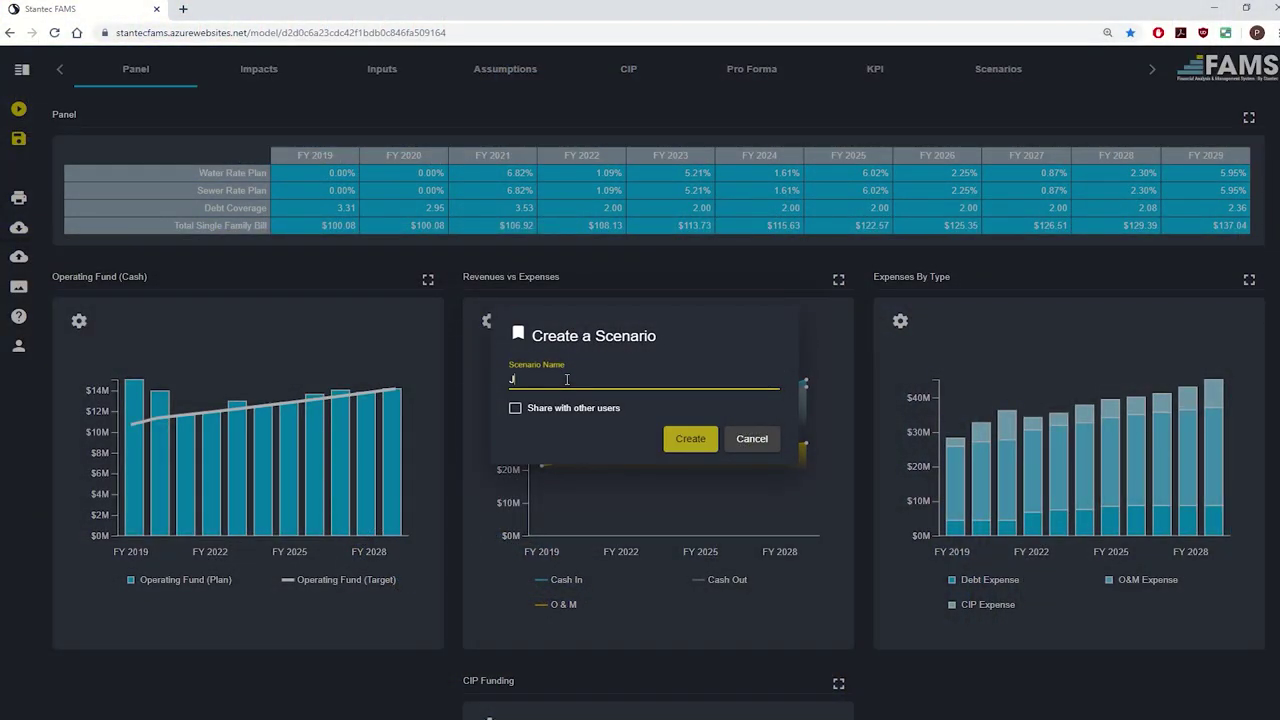
pyautogui.write('ust-in-time rates')
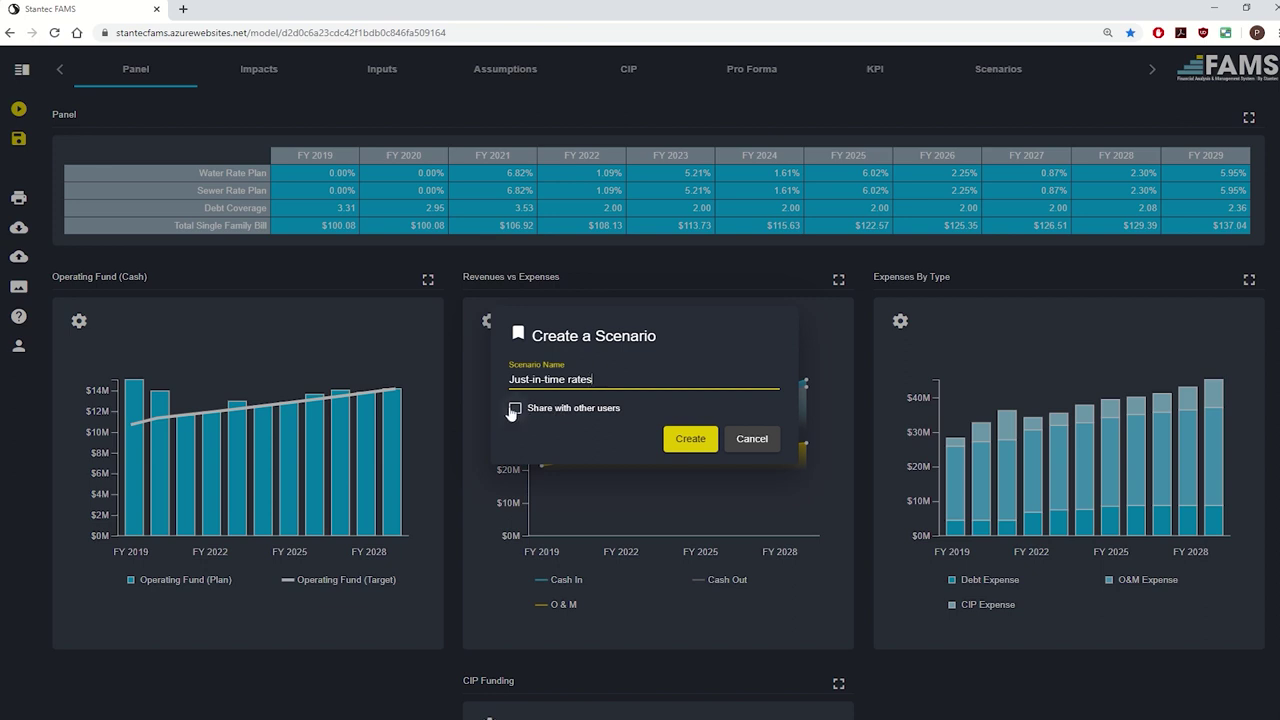
pyautogui.click(514, 409)
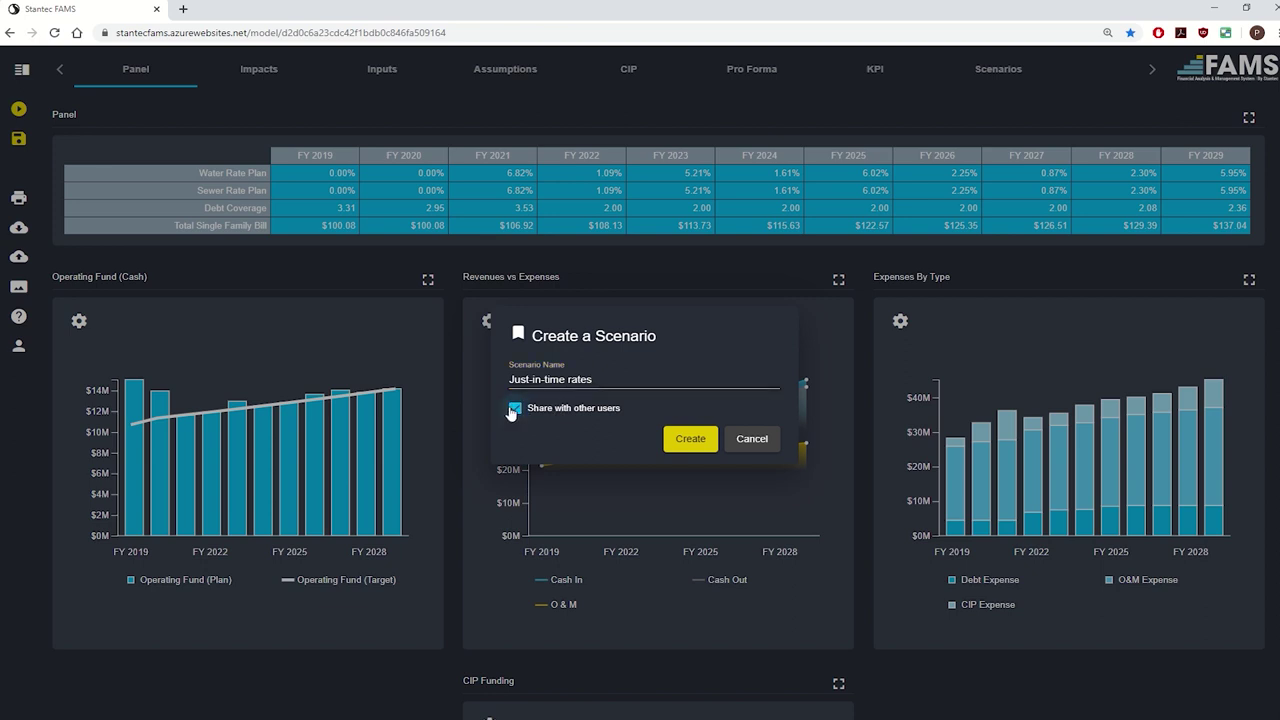
pyautogui.click(691, 440)
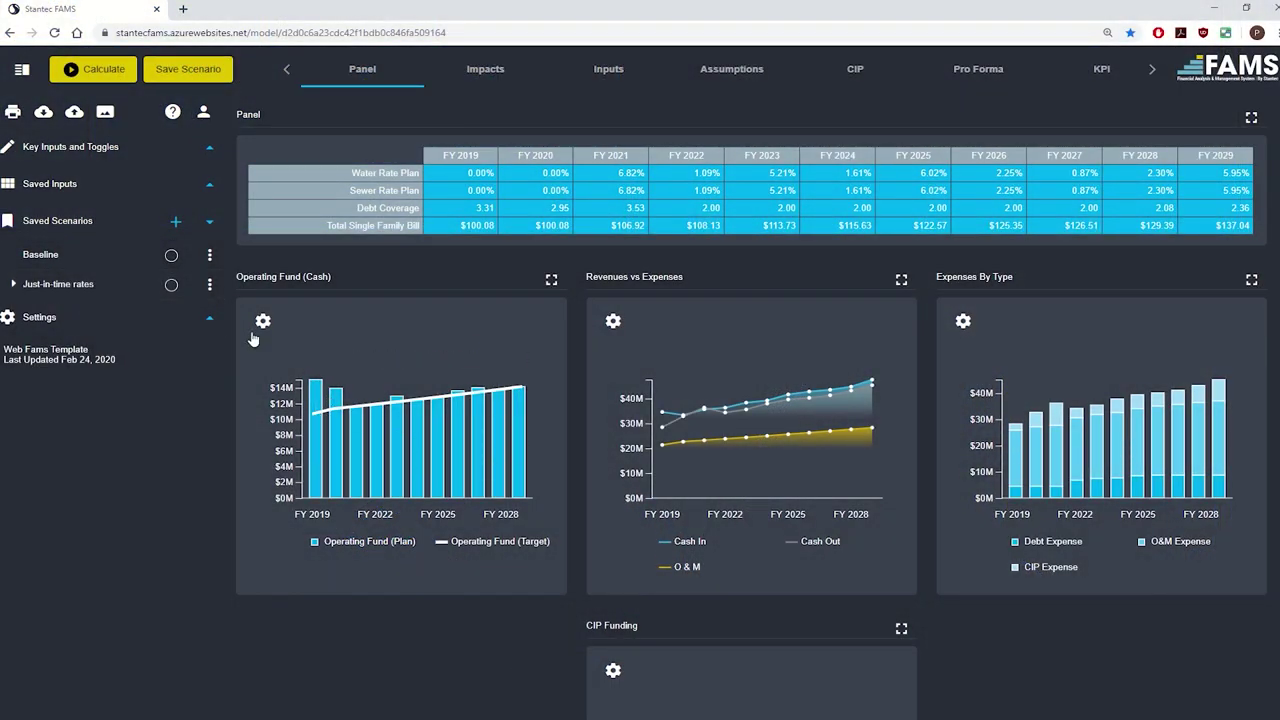
pyautogui.click(53, 268)
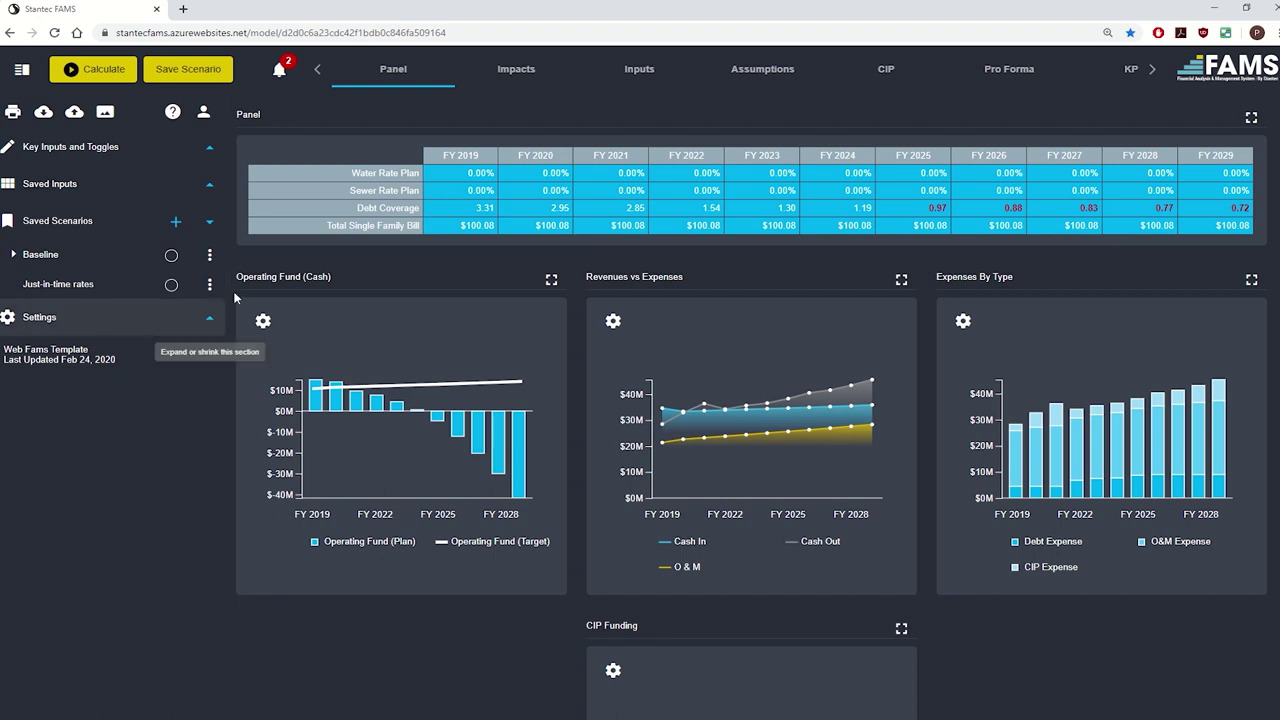
pyautogui.click(281, 72)
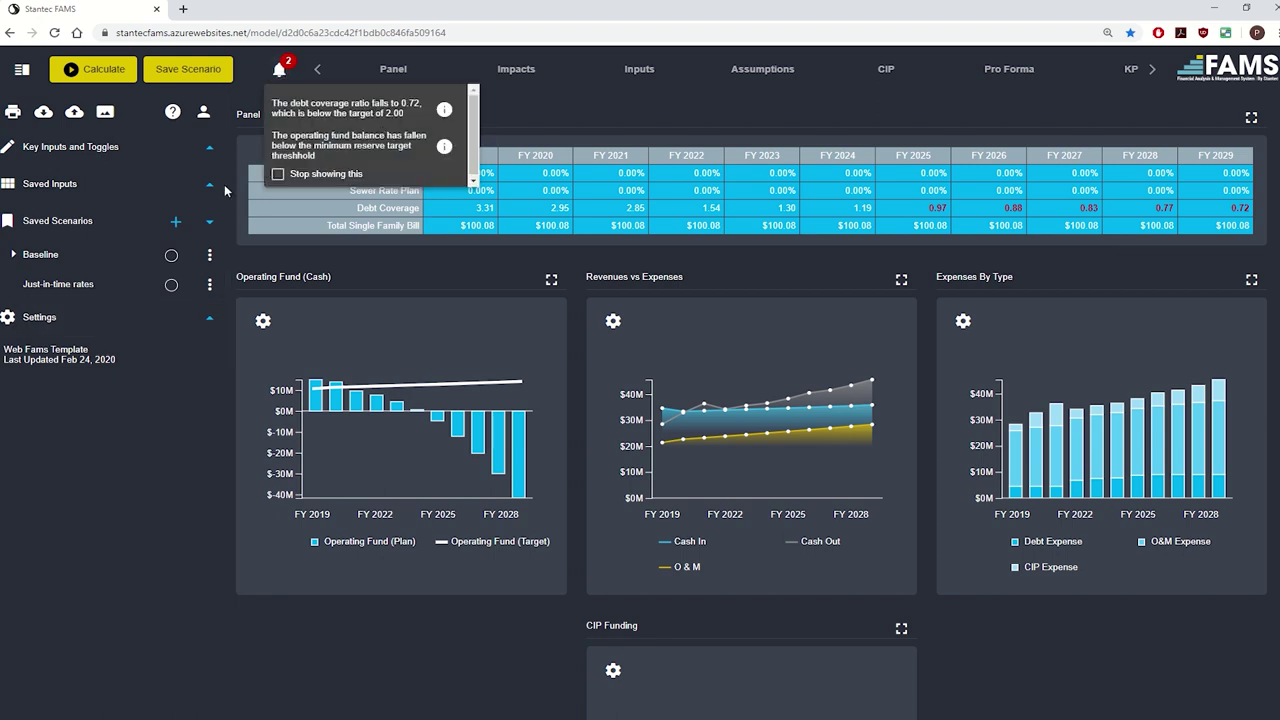
pyautogui.click(178, 355)
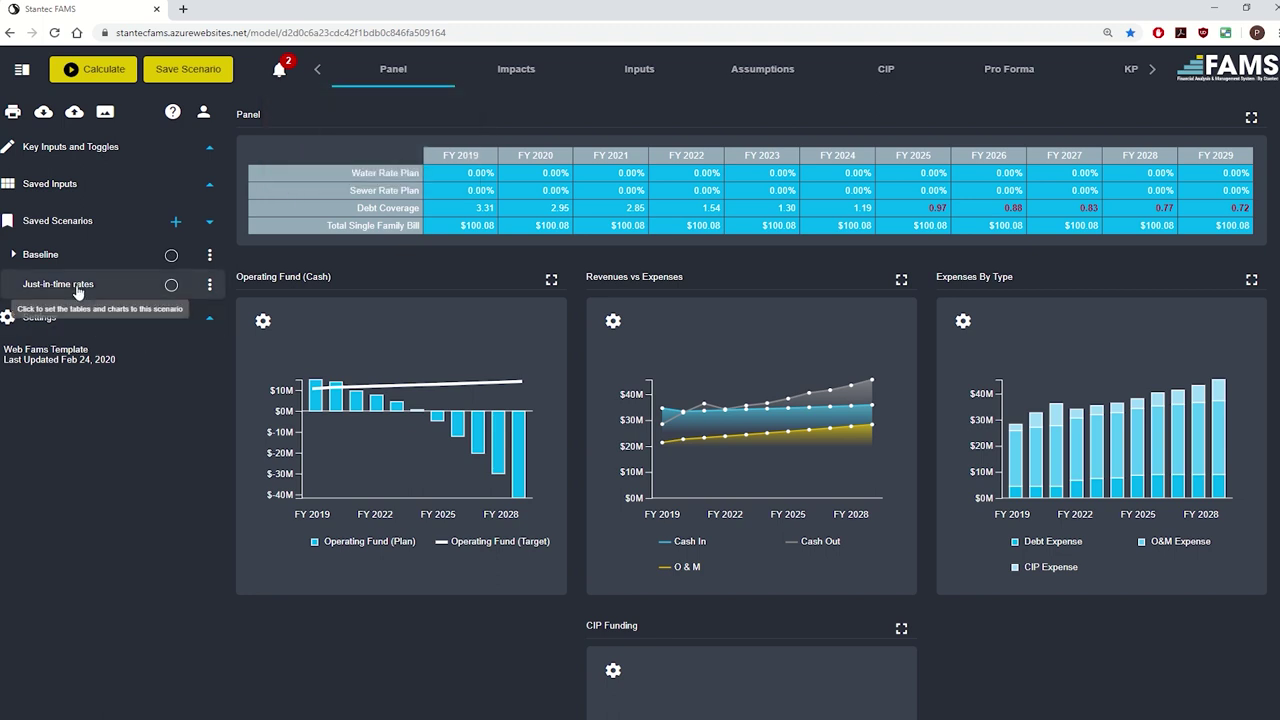
pyautogui.click(78, 286)
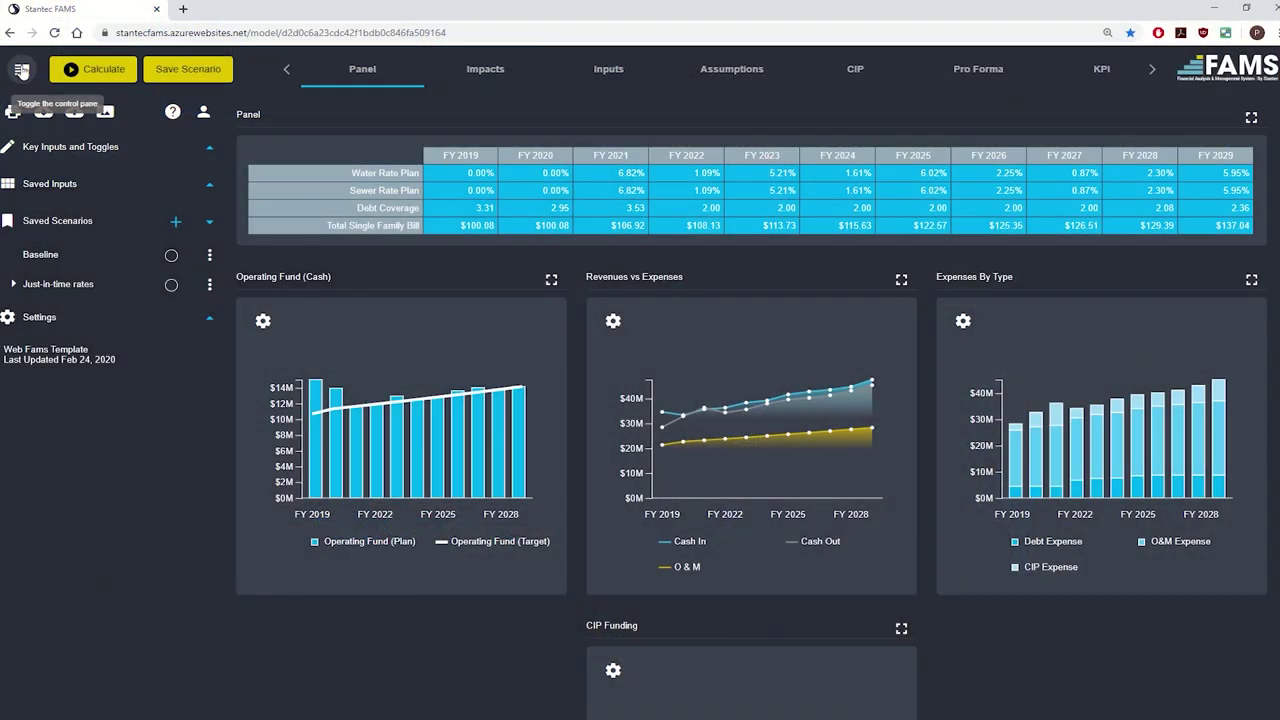
# Lock the valued cells of the Water, Sewer and Reclaimed Usage rate override rows.
pyautogui.click(22, 69)
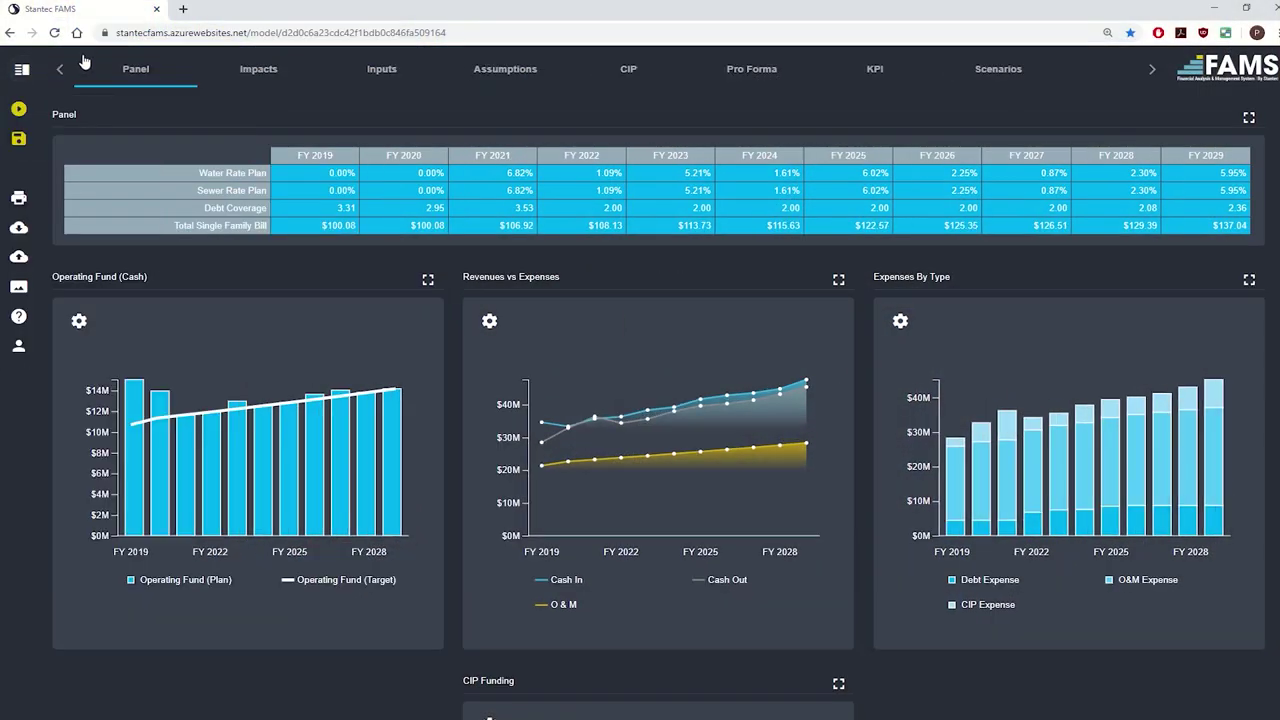
pyautogui.click(384, 69)
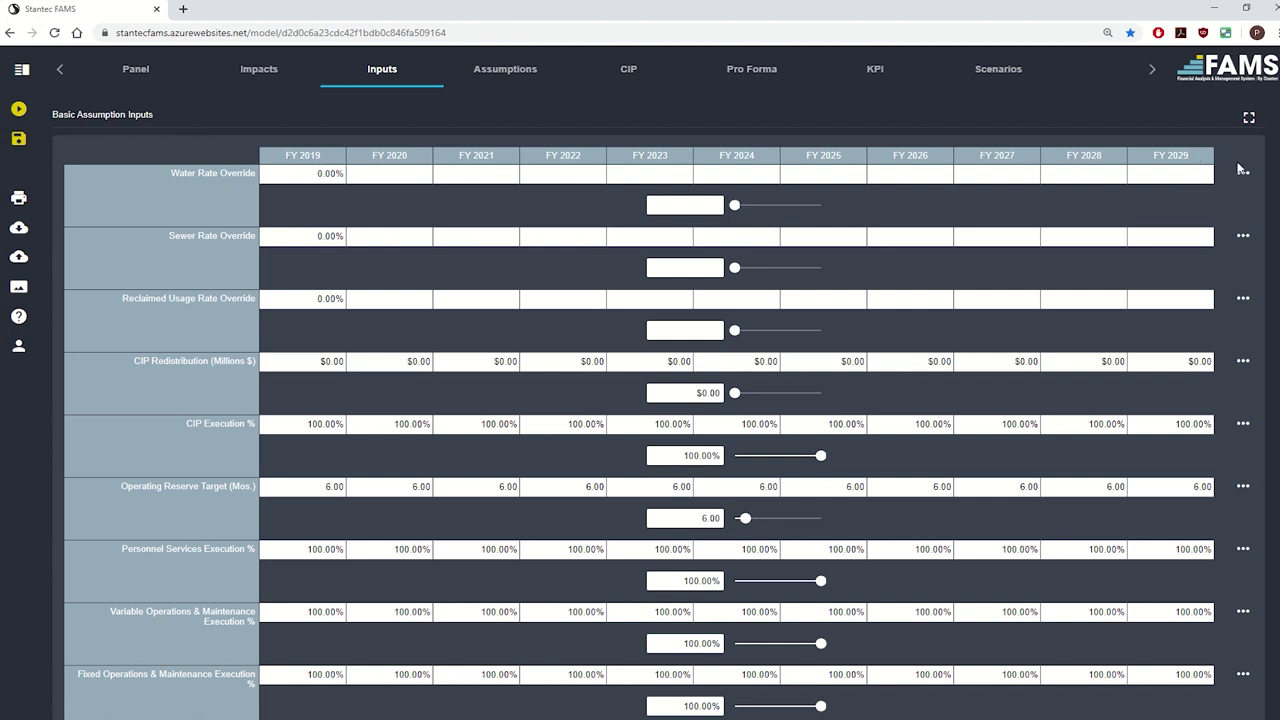
pyautogui.click(1242, 172)
pyautogui.click(1187, 278)
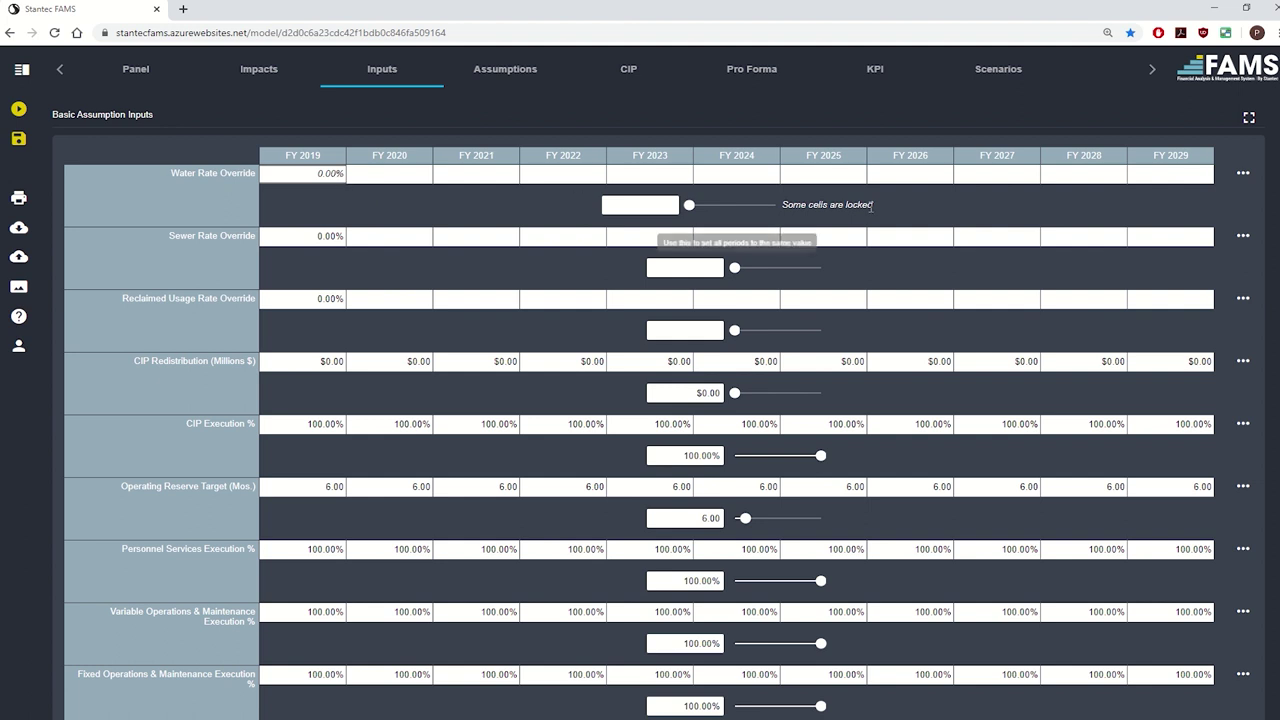
pyautogui.click(1243, 237)
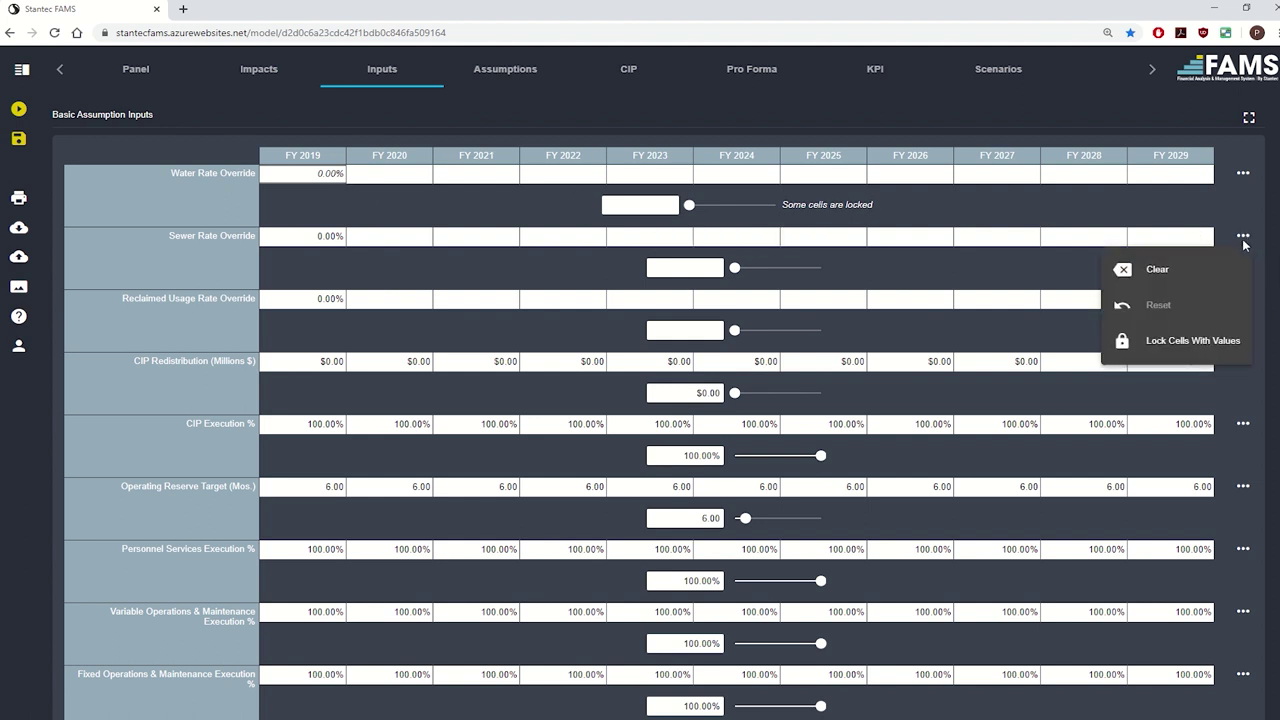
pyautogui.click(1191, 337)
pyautogui.click(1243, 298)
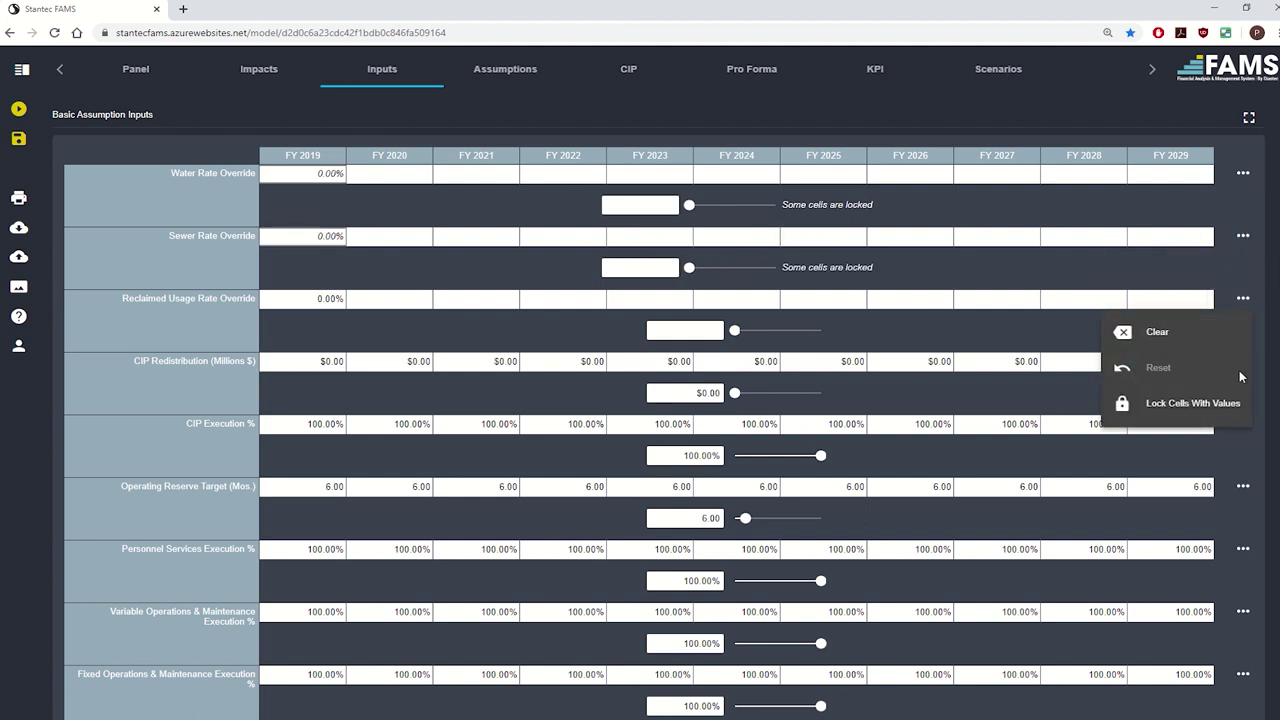
pyautogui.click(1230, 402)
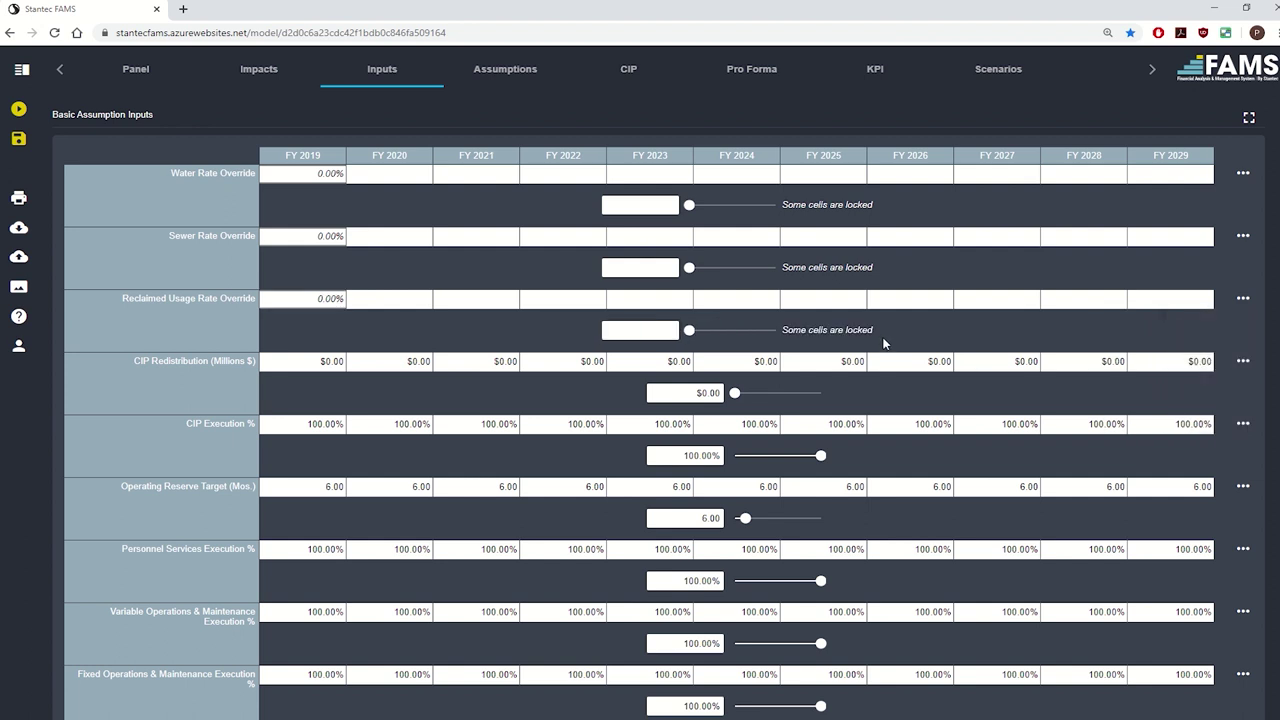
# Set the water and sewer rate overrides to 4% for all later years.
pyautogui.click(641, 207)
pyautogui.write('4')
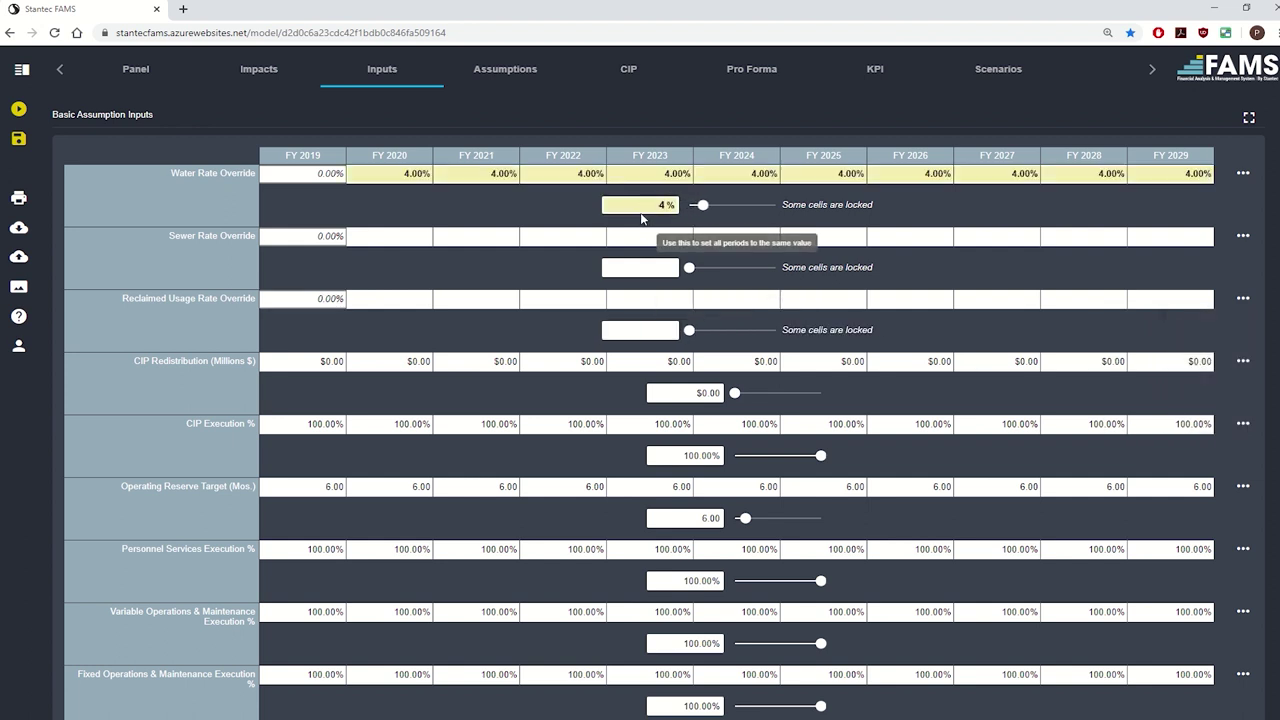
pyautogui.click(646, 267)
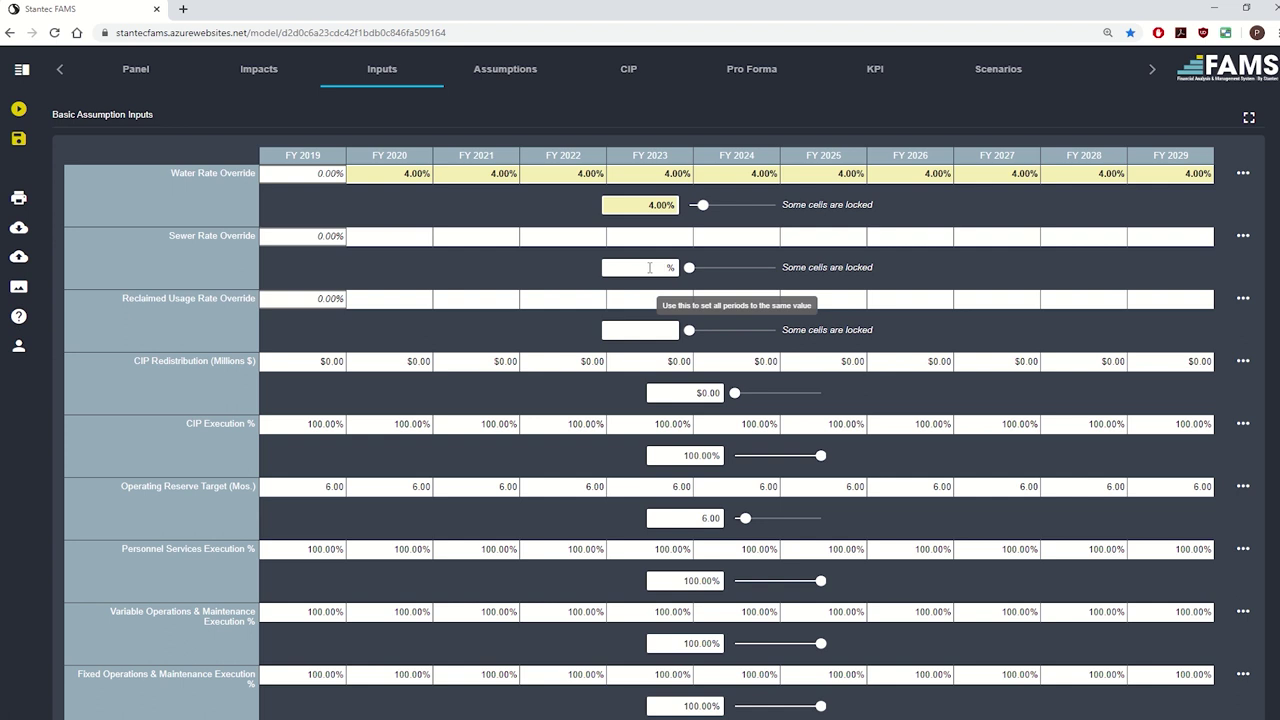
pyautogui.moveTo(690, 267)
pyautogui.mouseDown()
pyautogui.moveTo(740, 267)
pyautogui.moveTo(710, 267)
pyautogui.mouseUp()
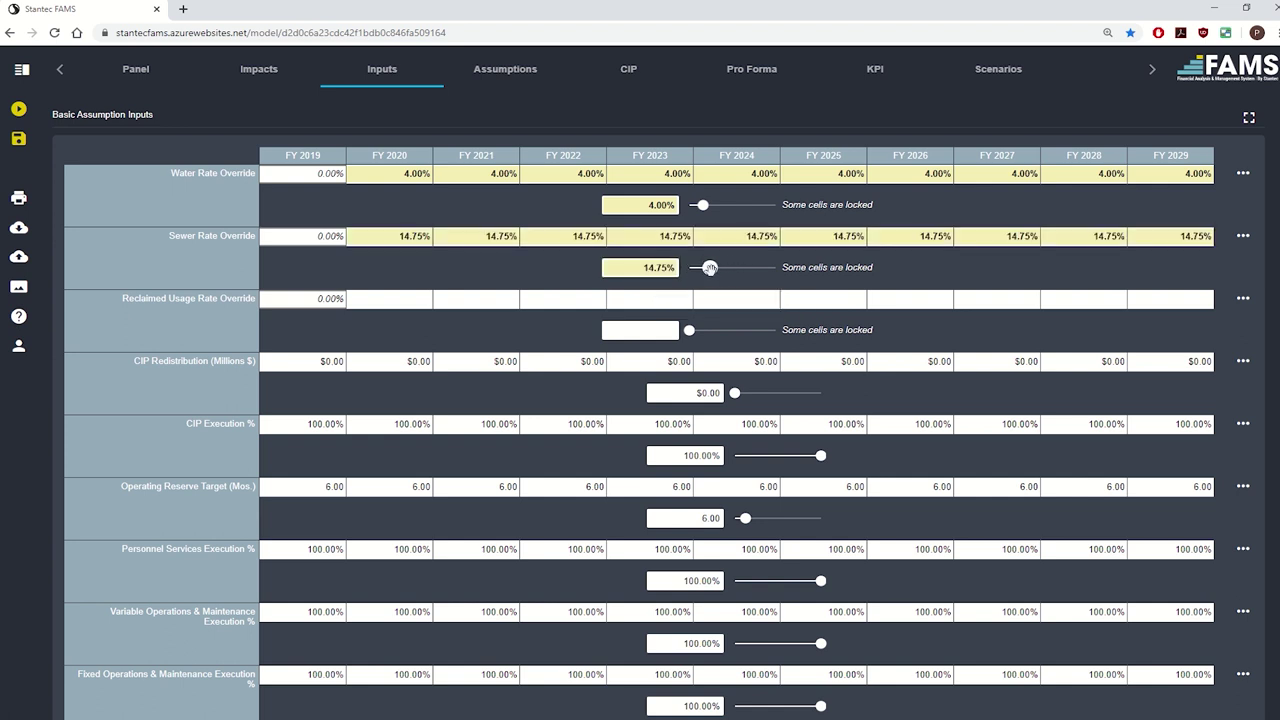
pyautogui.doubleClick(652, 270)
pyautogui.write('4')
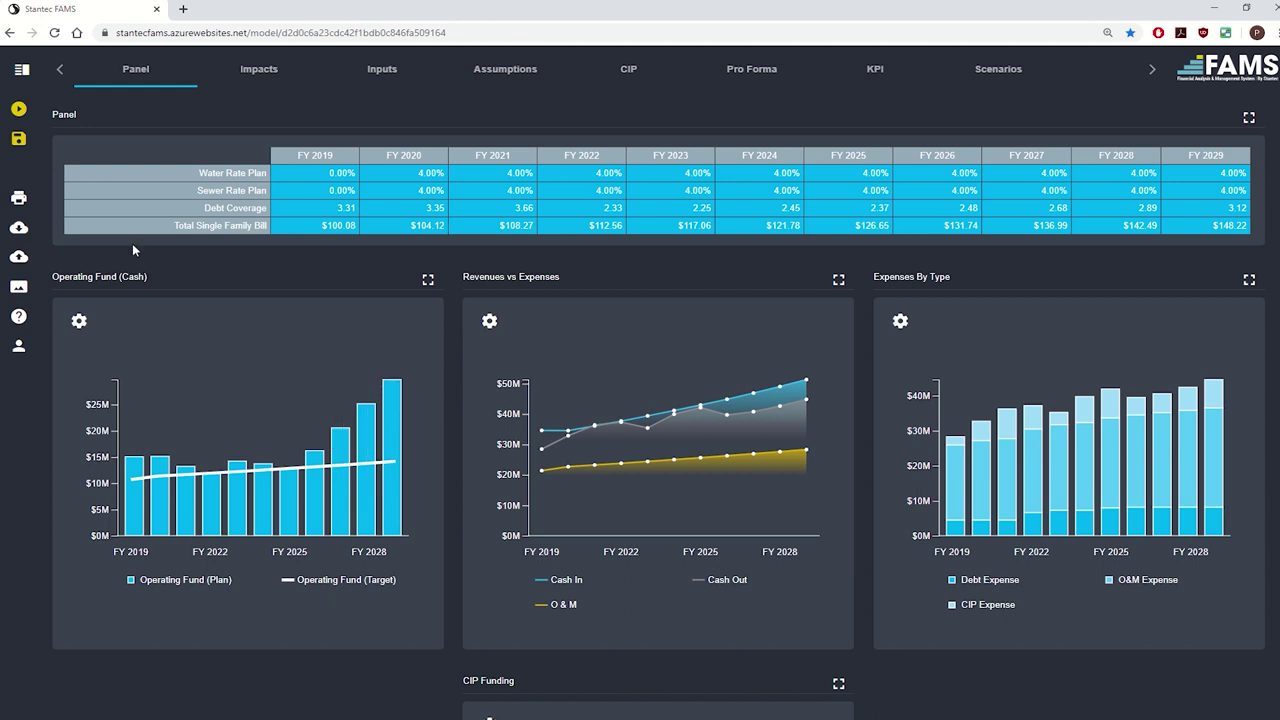
# Save a shared '4% Rate Plan' scenario and expand the saved scenarios list.
pyautogui.click(16, 144)
pyautogui.write('4% Rate Plan')
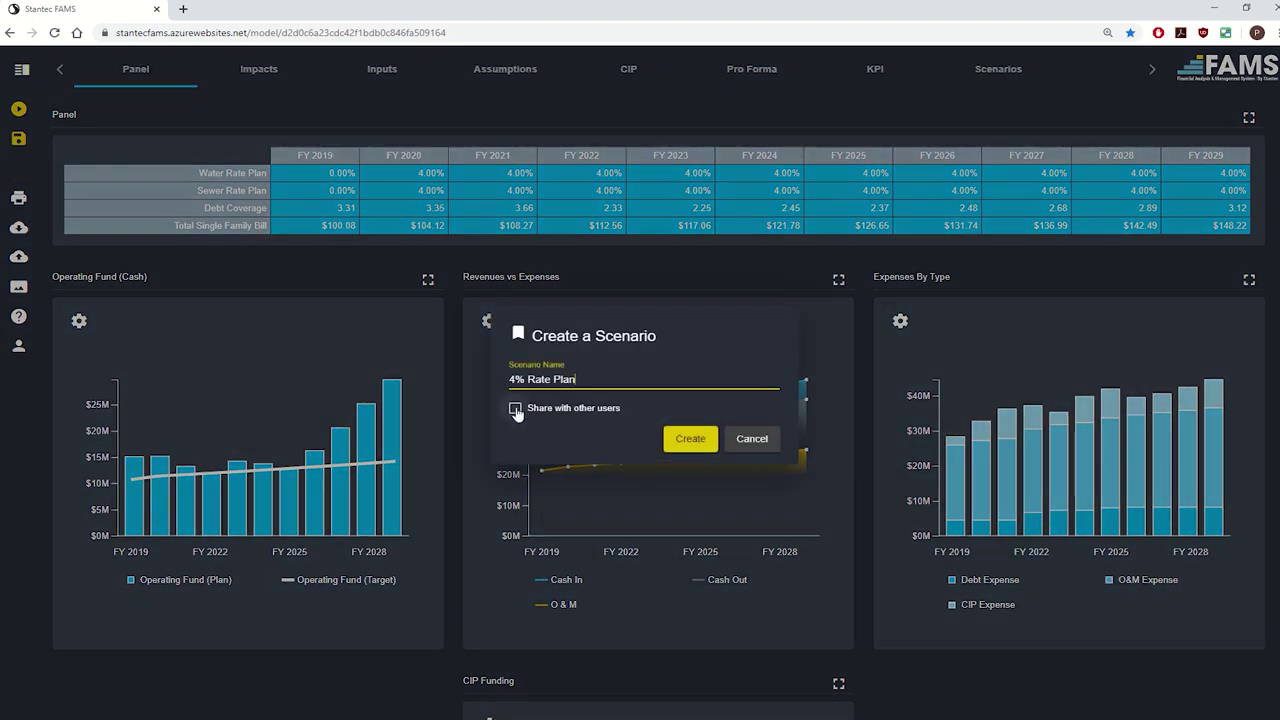
pyautogui.click(515, 408)
pyautogui.click(682, 441)
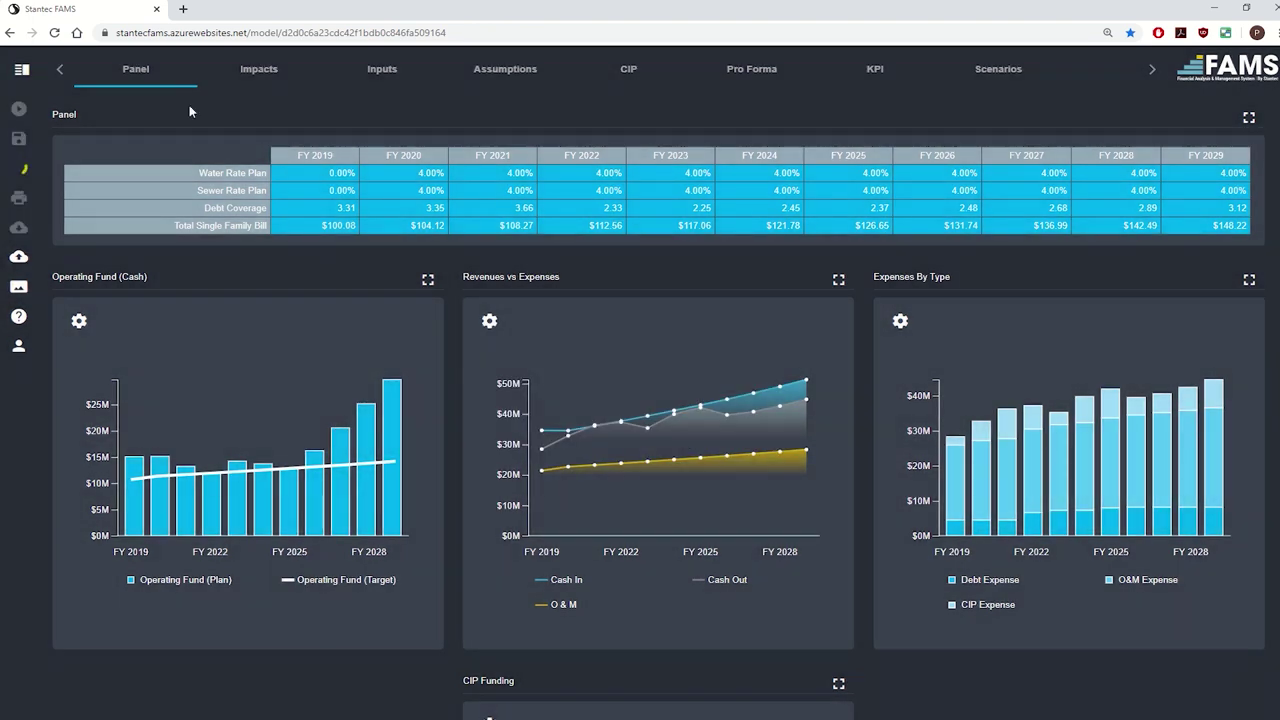
pyautogui.click(20, 72)
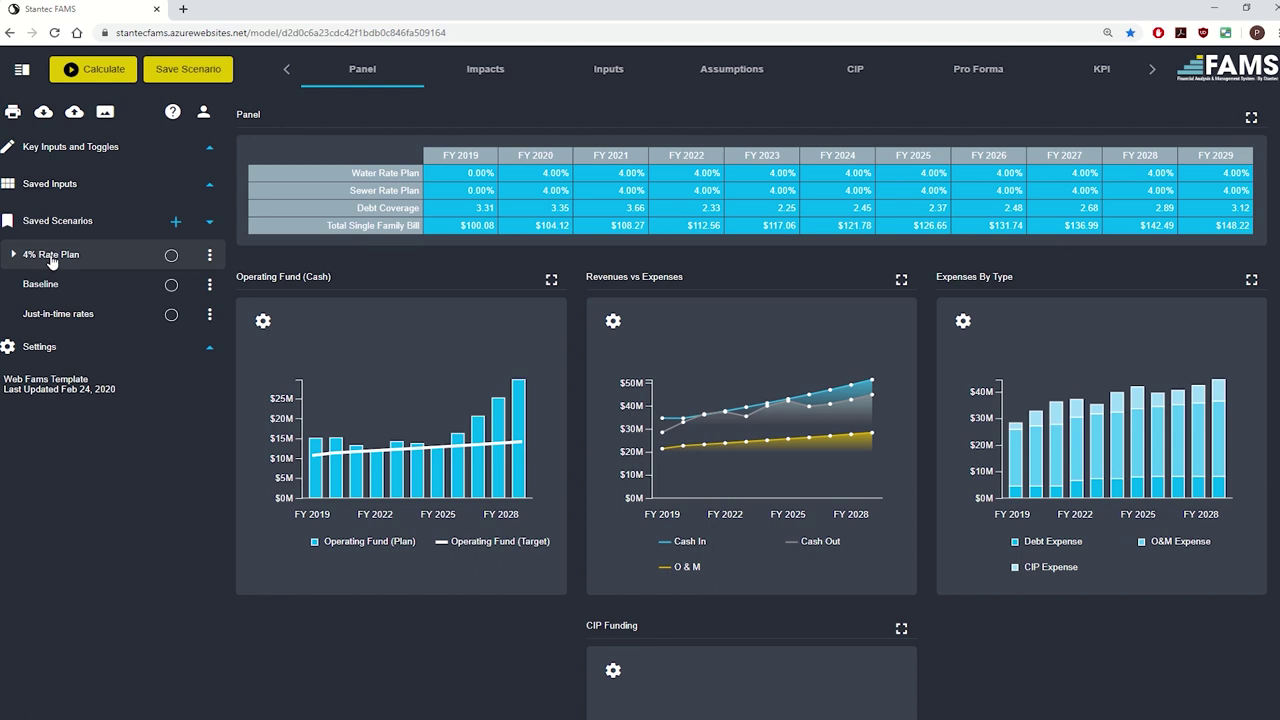
# Compare Just-in-time rates against the 4% Rate Plan, then expand the Settings section.
pyautogui.click(170, 323)
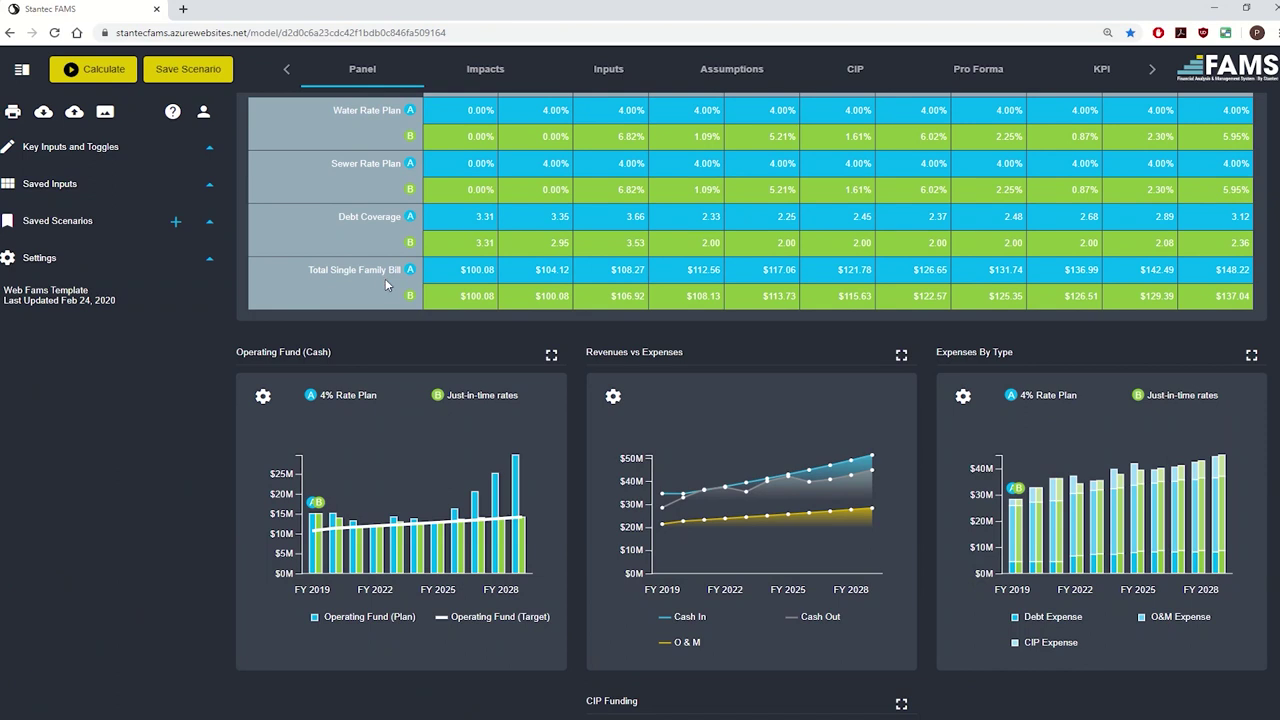
pyautogui.scroll(1, 385, 278)
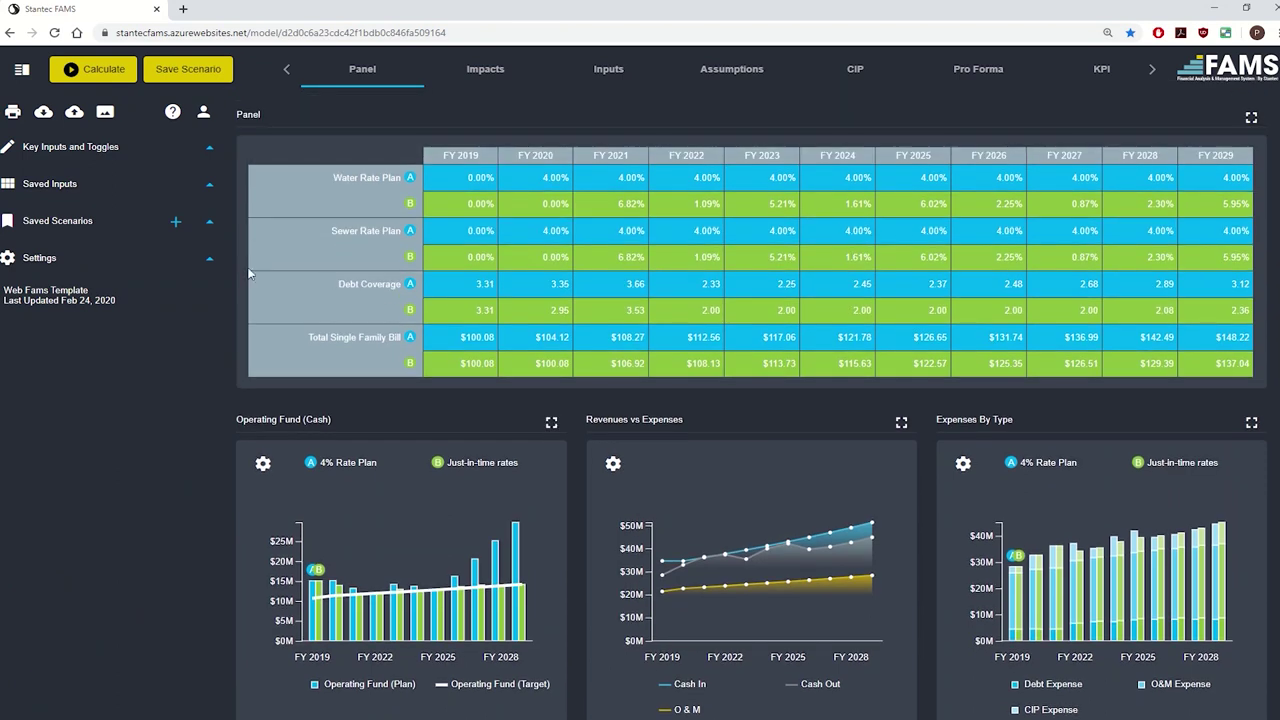
pyautogui.click(210, 262)
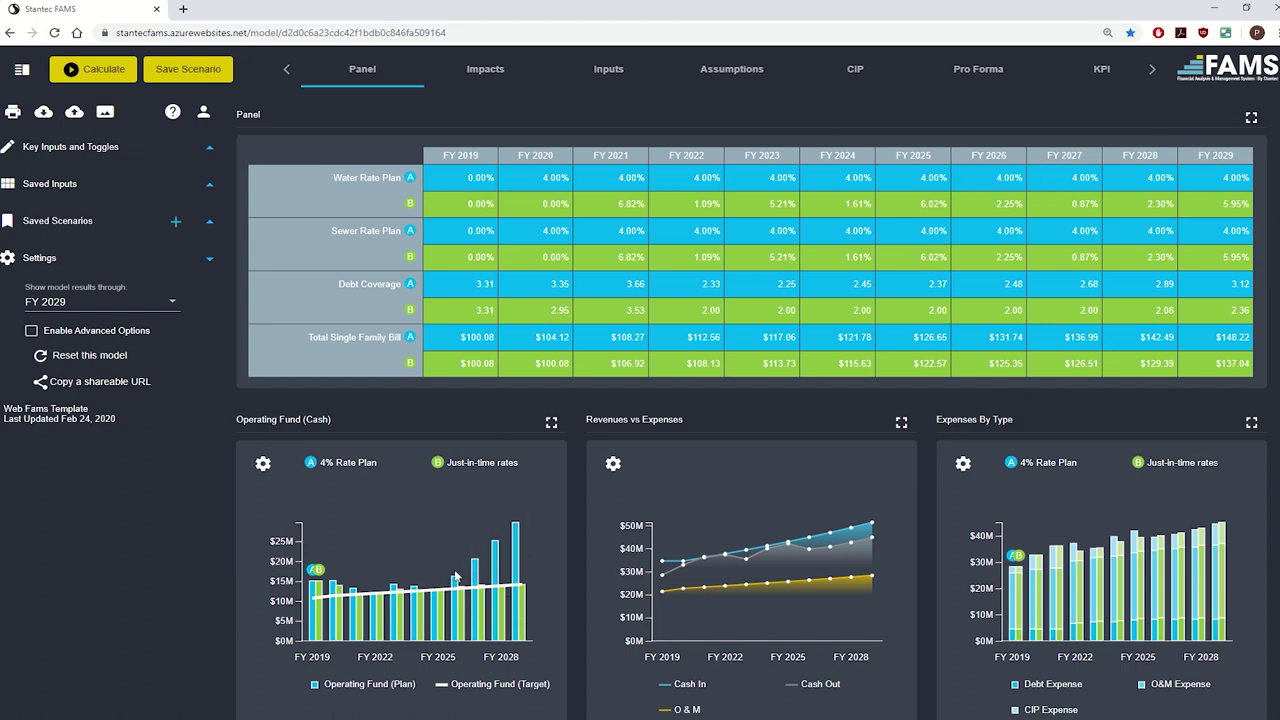
# Limit results to FY 2026, finish the KPI chart layout, and enlarge Service Affordability.
pyautogui.click(166, 311)
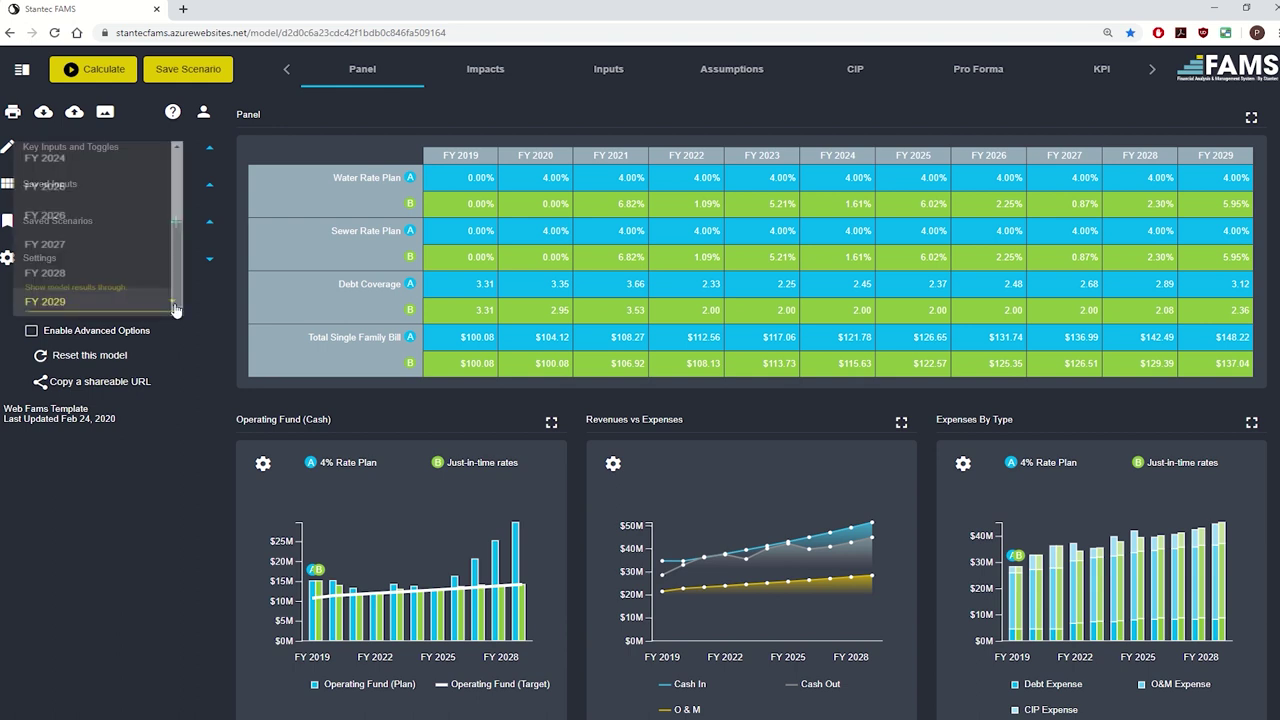
pyautogui.click(107, 208)
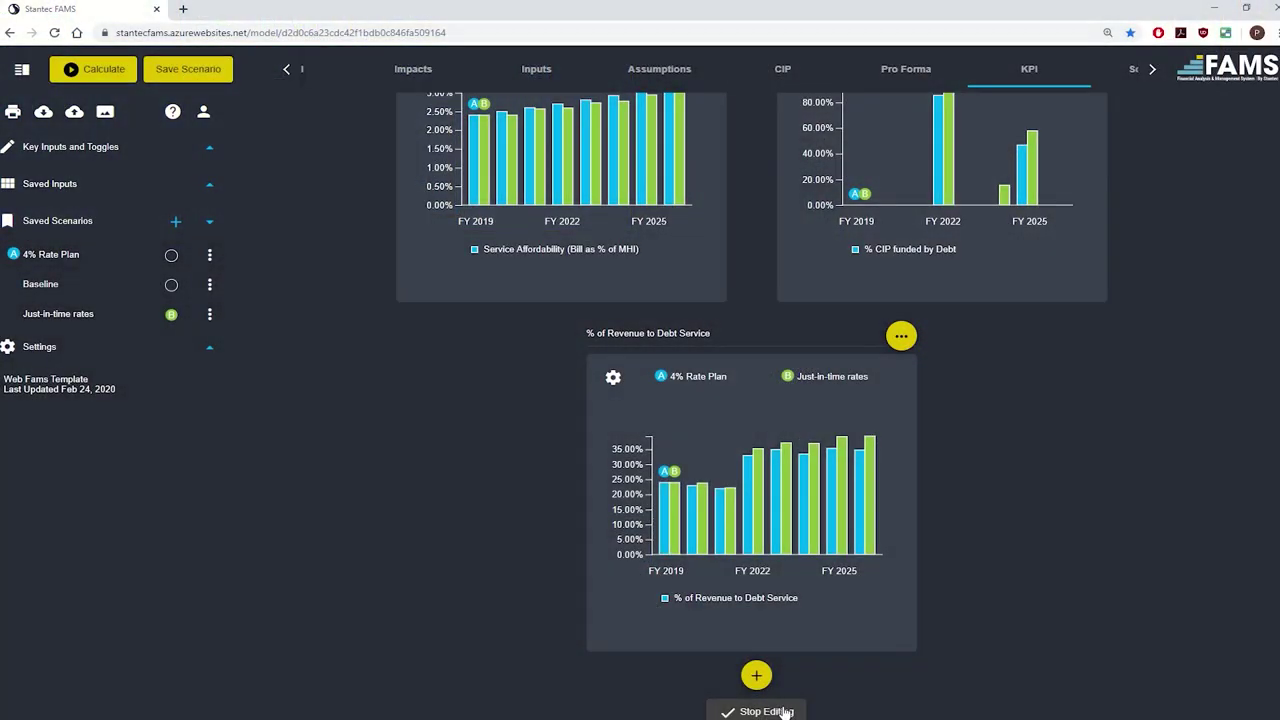
pyautogui.click(785, 711)
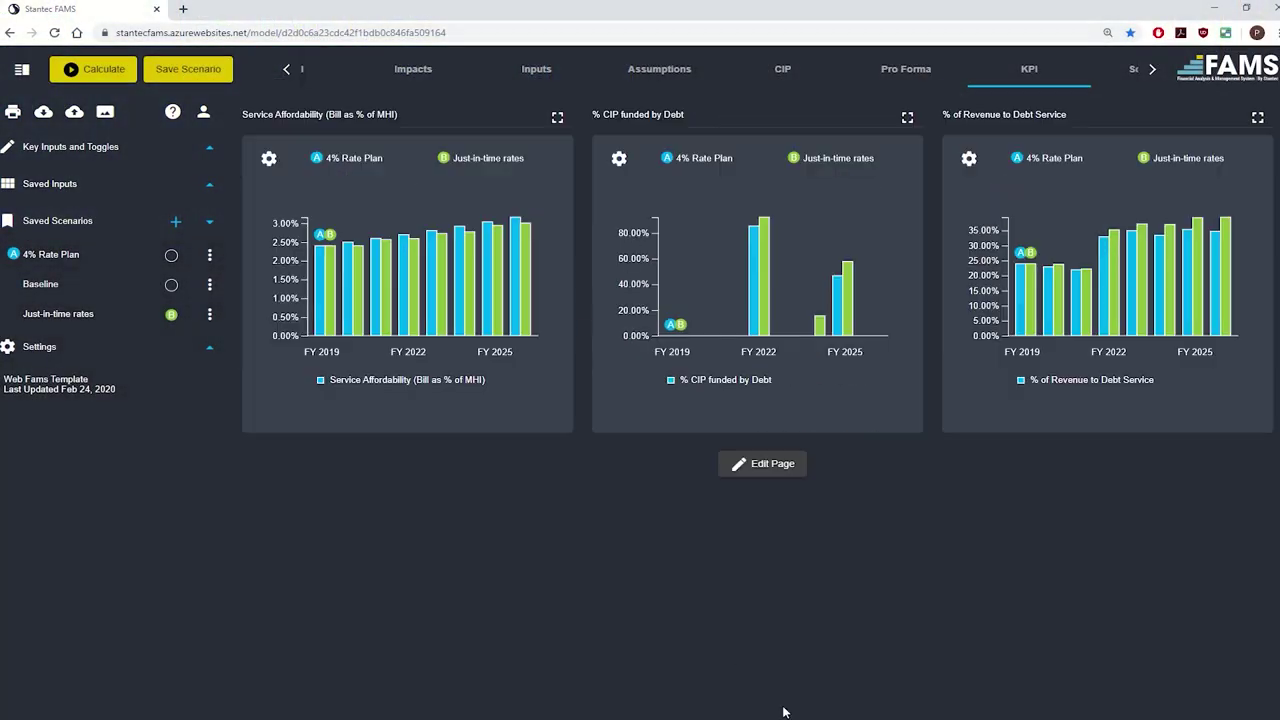
pyautogui.click(556, 117)
pyautogui.moveTo(430, 335)
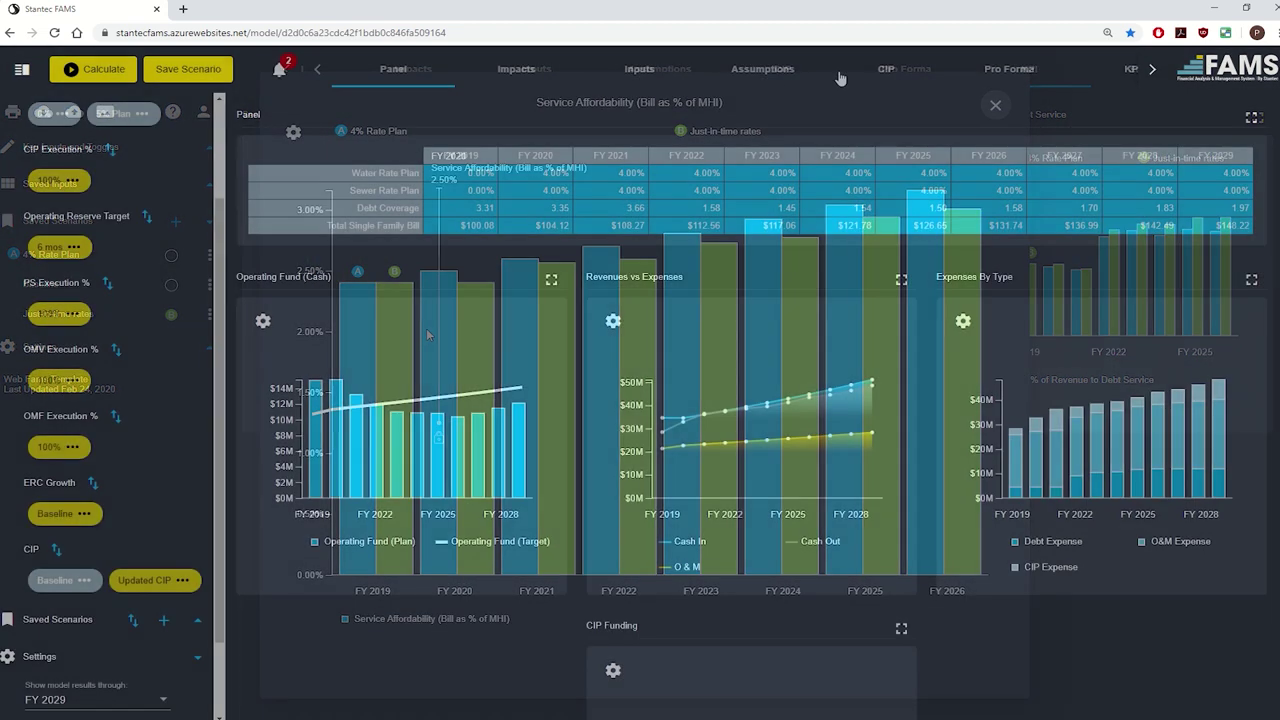
# Flip the CIP table between Baseline and Updated CIP, leaving Updated CIP active.
pyautogui.click(872, 75)
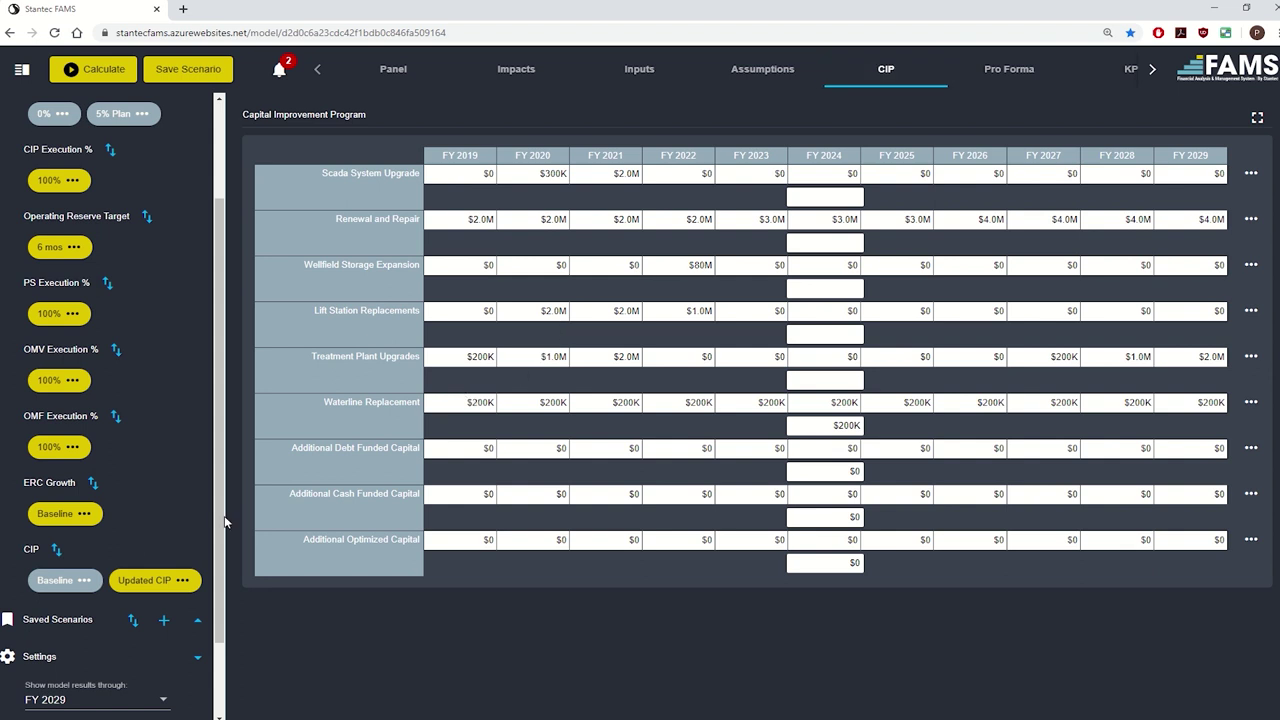
pyautogui.click(55, 580)
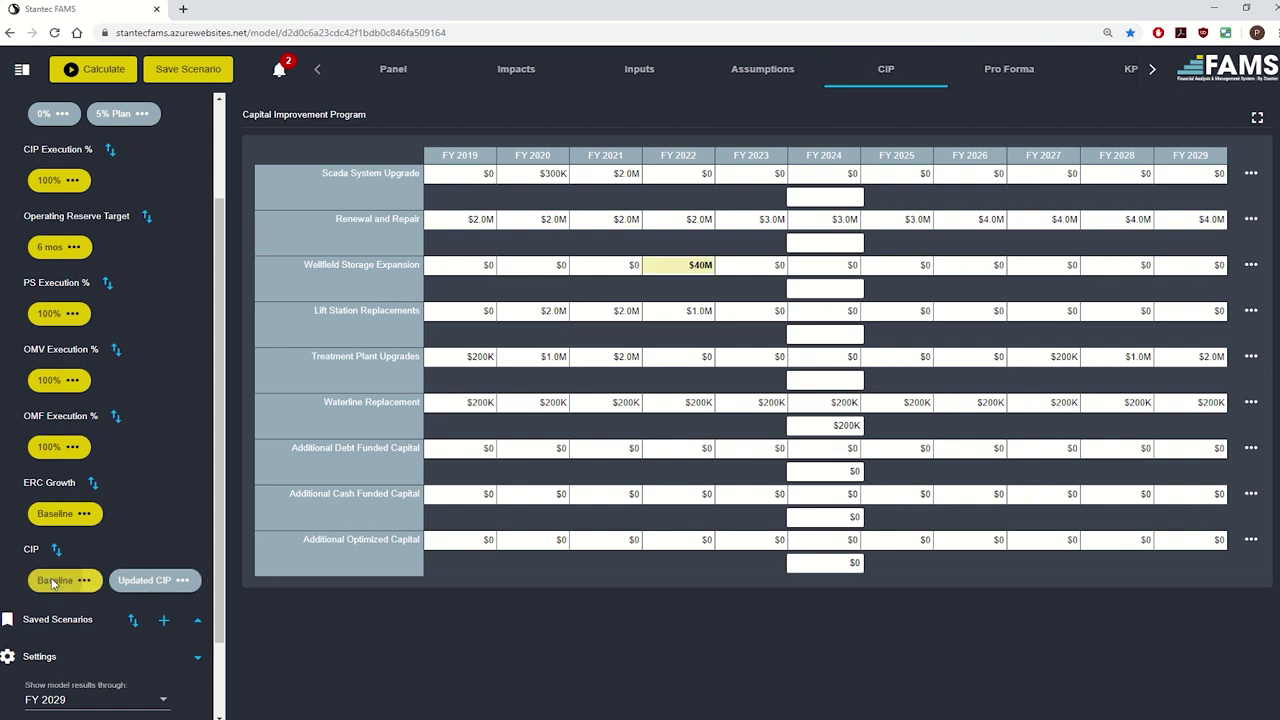
pyautogui.click(140, 582)
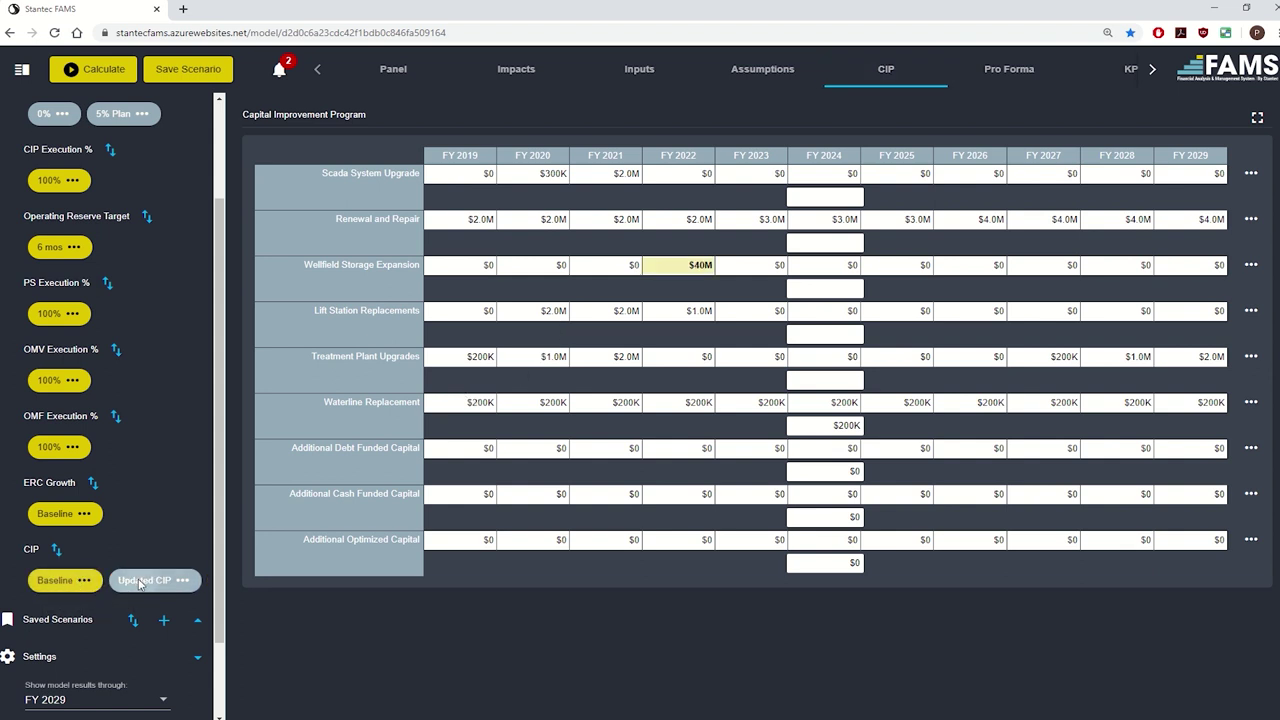
pyautogui.click(55, 582)
pyautogui.click(130, 582)
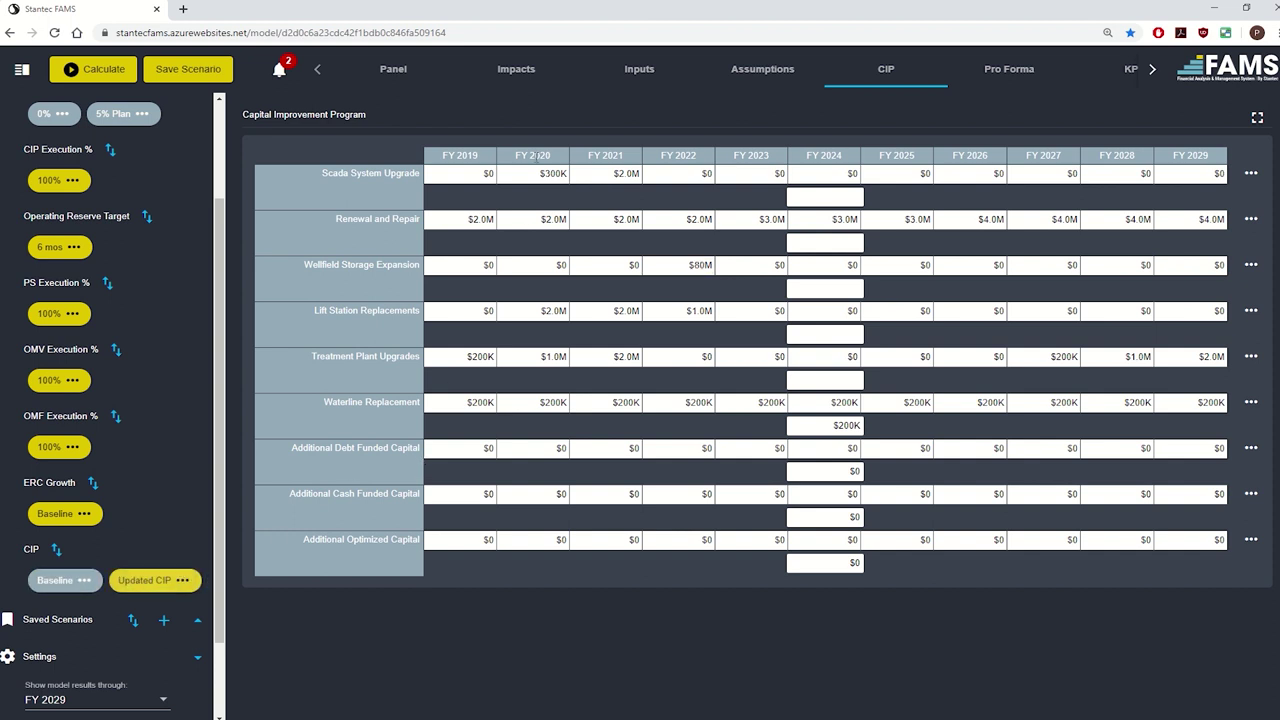
pyautogui.click(393, 69)
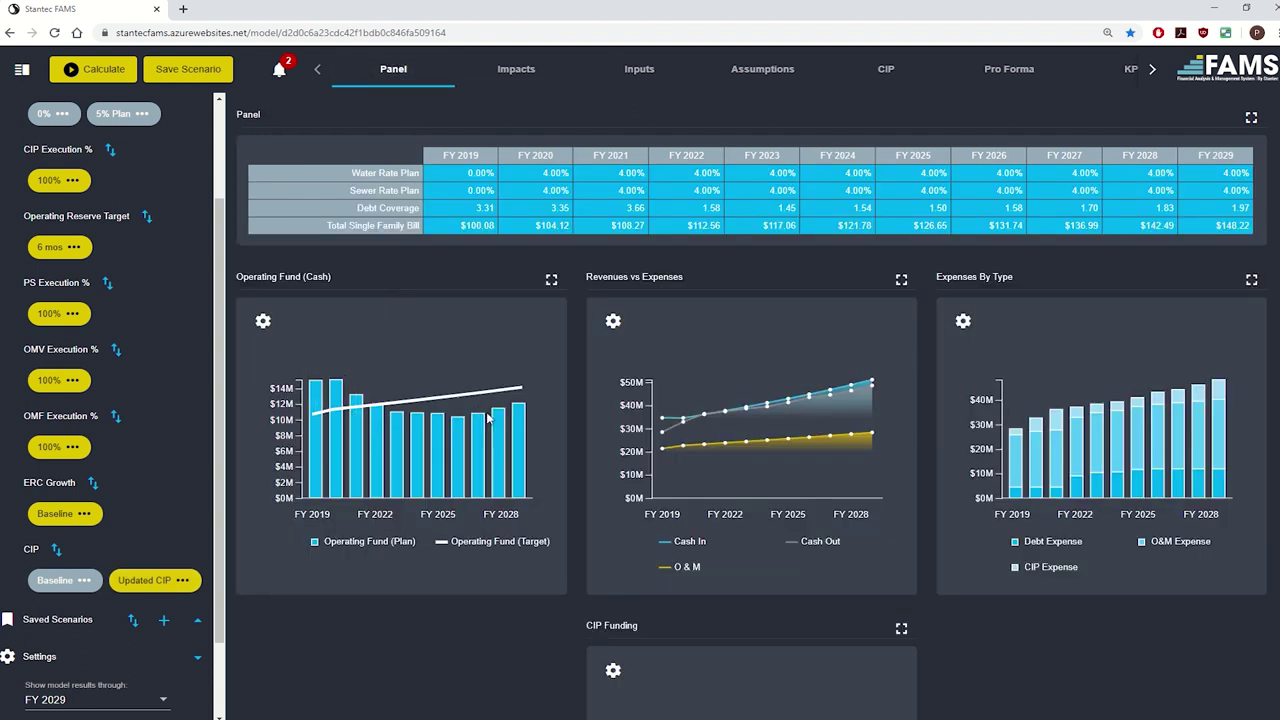
# Clear all values from the Water, Sewer and Reclaimed Usage rate override rows.
pyautogui.click(658, 72)
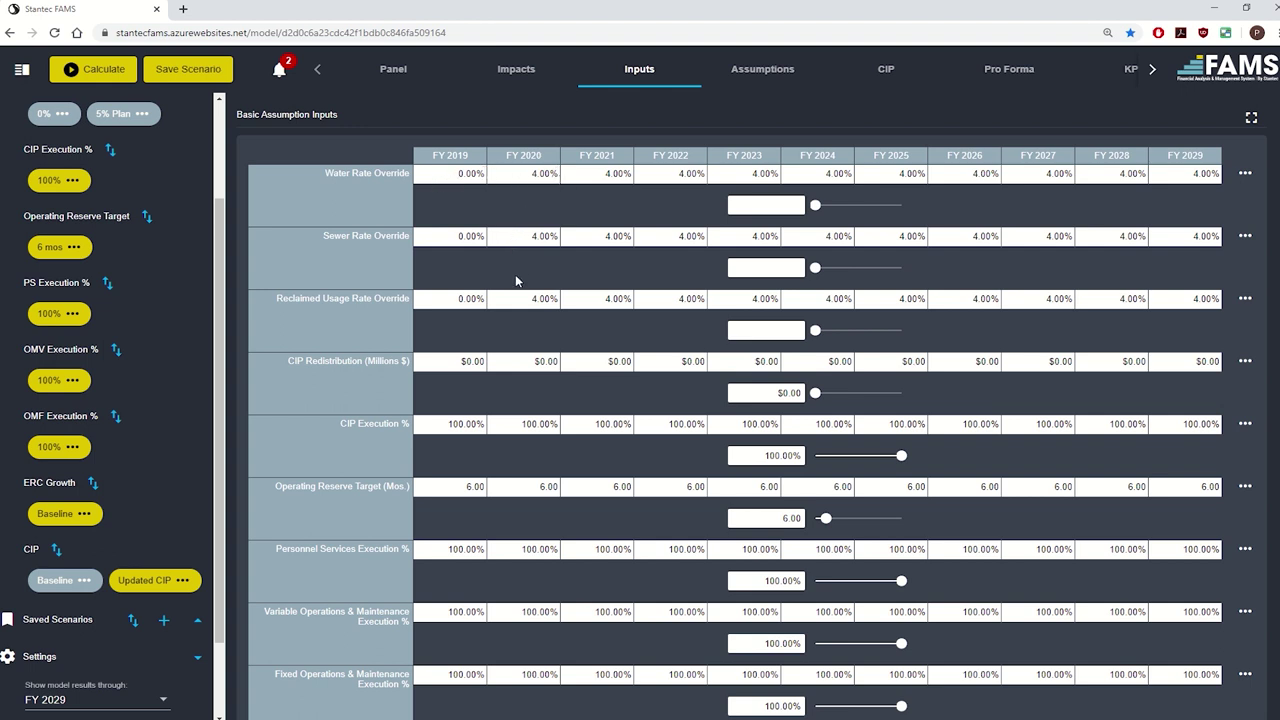
pyautogui.click(1246, 175)
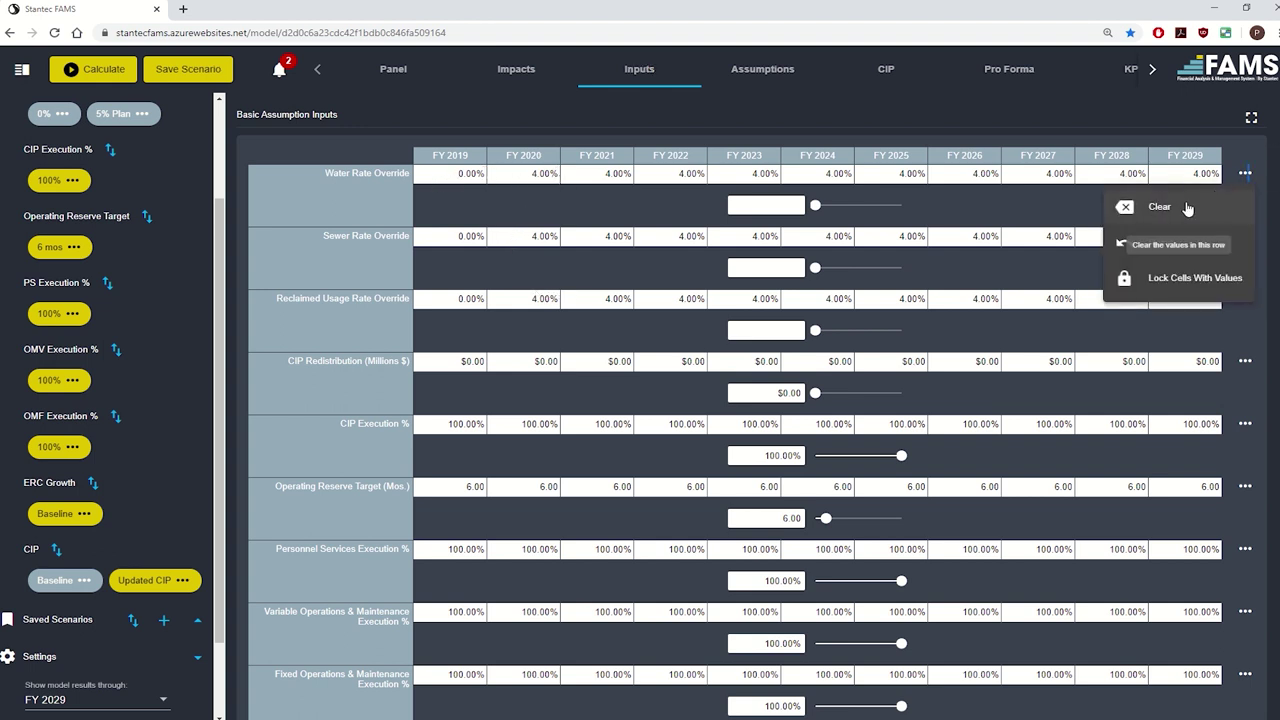
pyautogui.click(1180, 207)
pyautogui.click(1245, 236)
pyautogui.click(1242, 264)
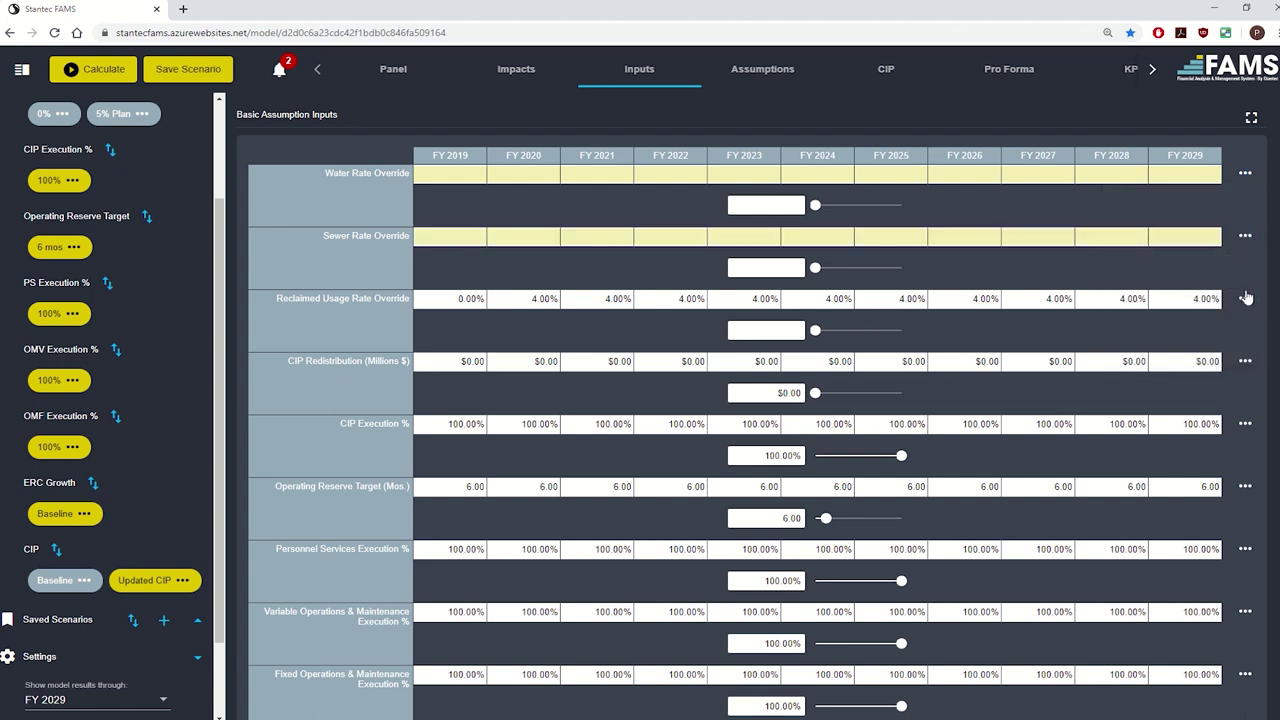
pyautogui.click(1244, 299)
pyautogui.click(1165, 330)
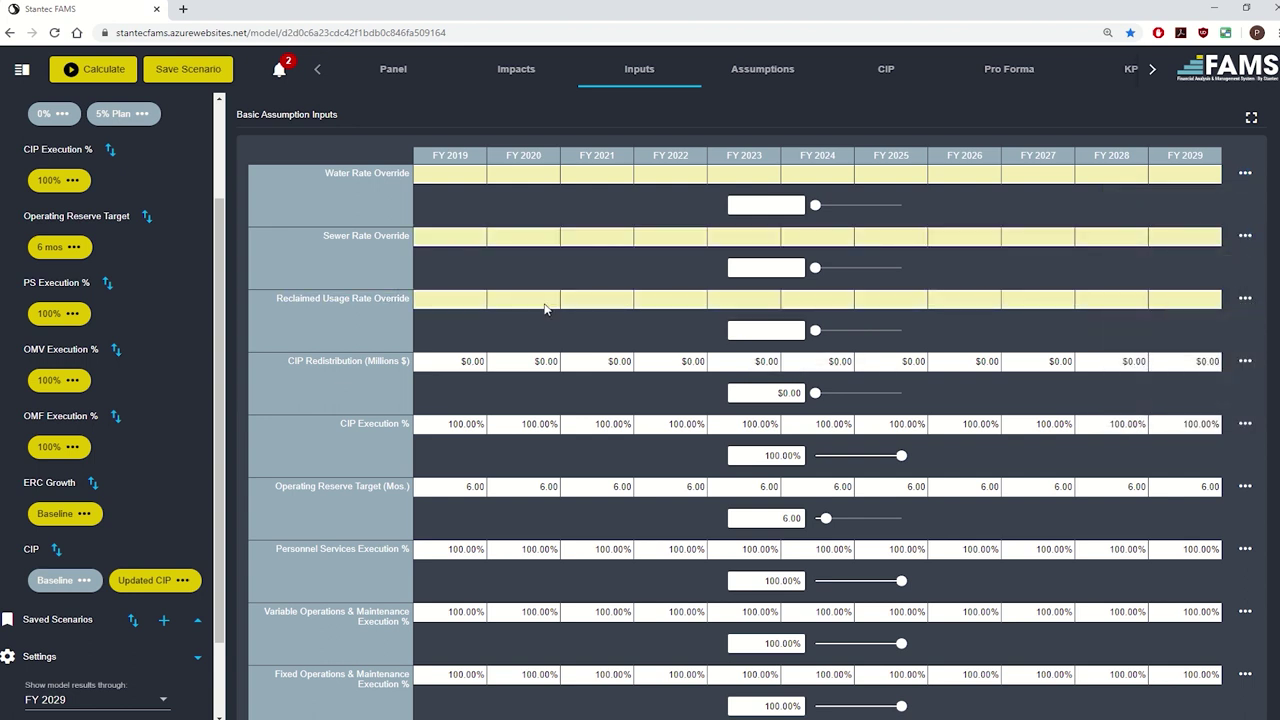
# Enter 0 as the FY 2019 value in each of the three rate overrides.
pyautogui.write('0')
pyautogui.click(467, 237)
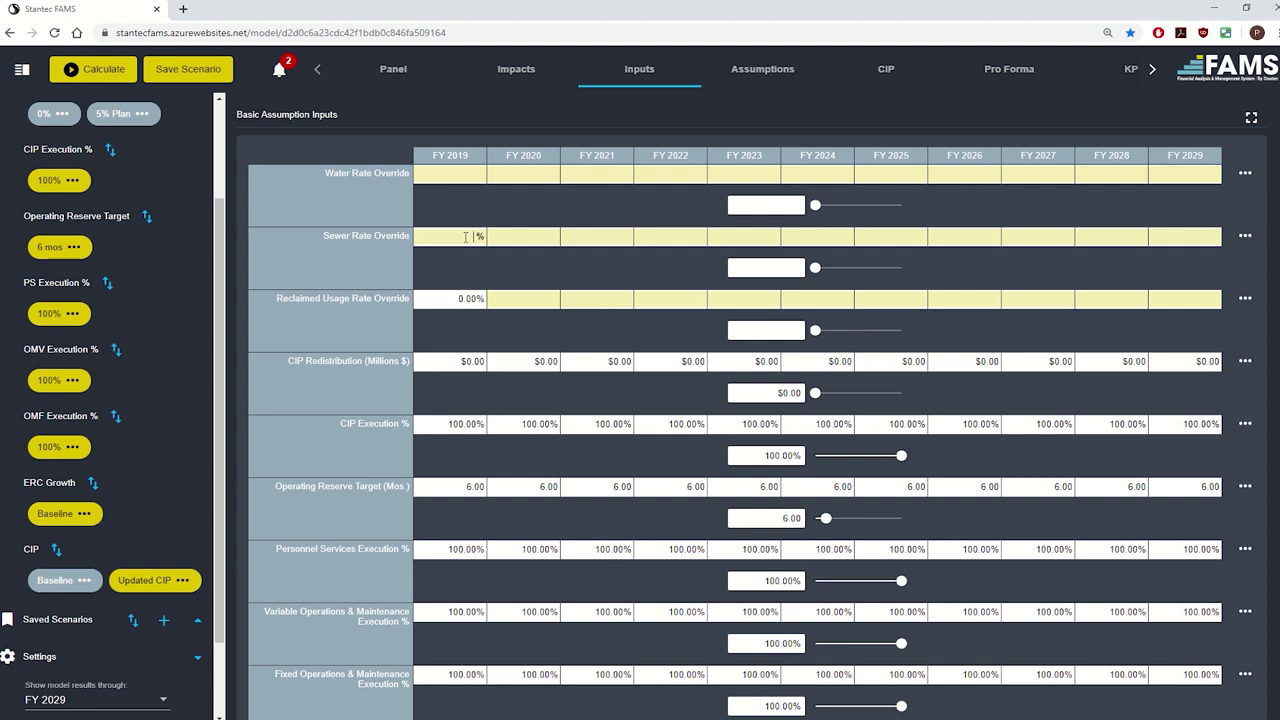
pyautogui.write('0')
pyautogui.click(453, 173)
pyautogui.write('0')
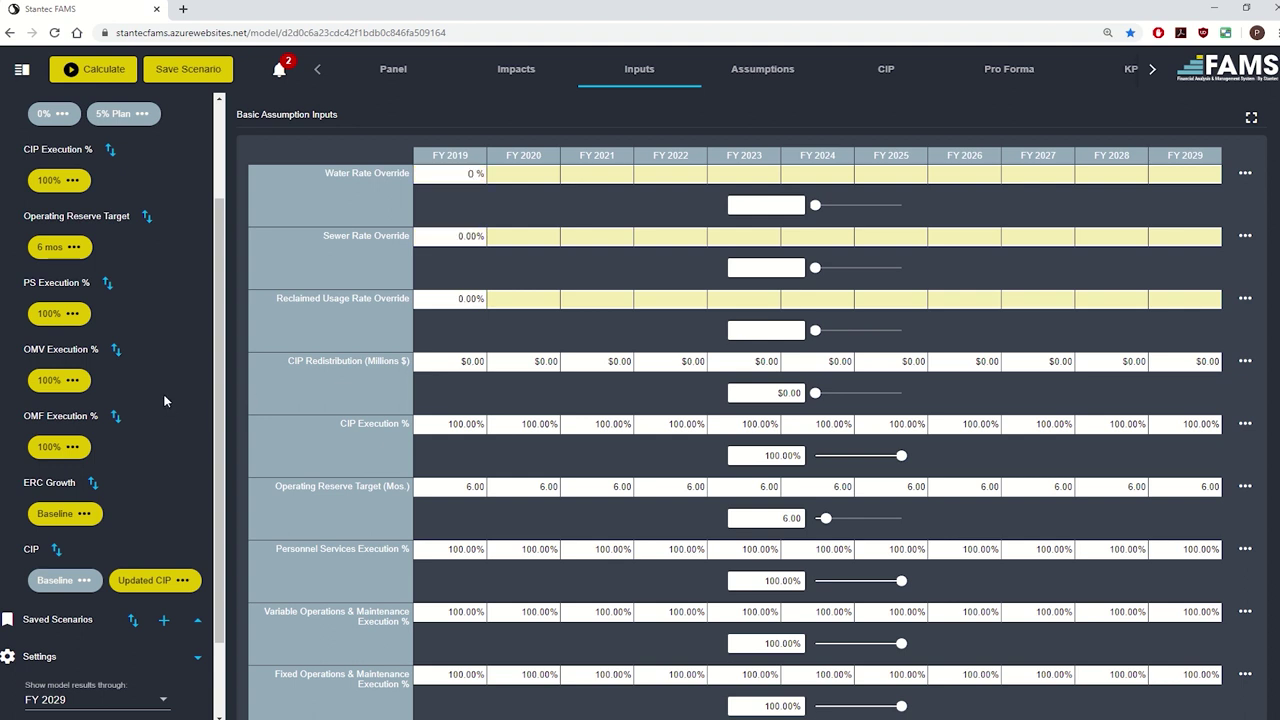
pyautogui.scroll(1, 157, 392)
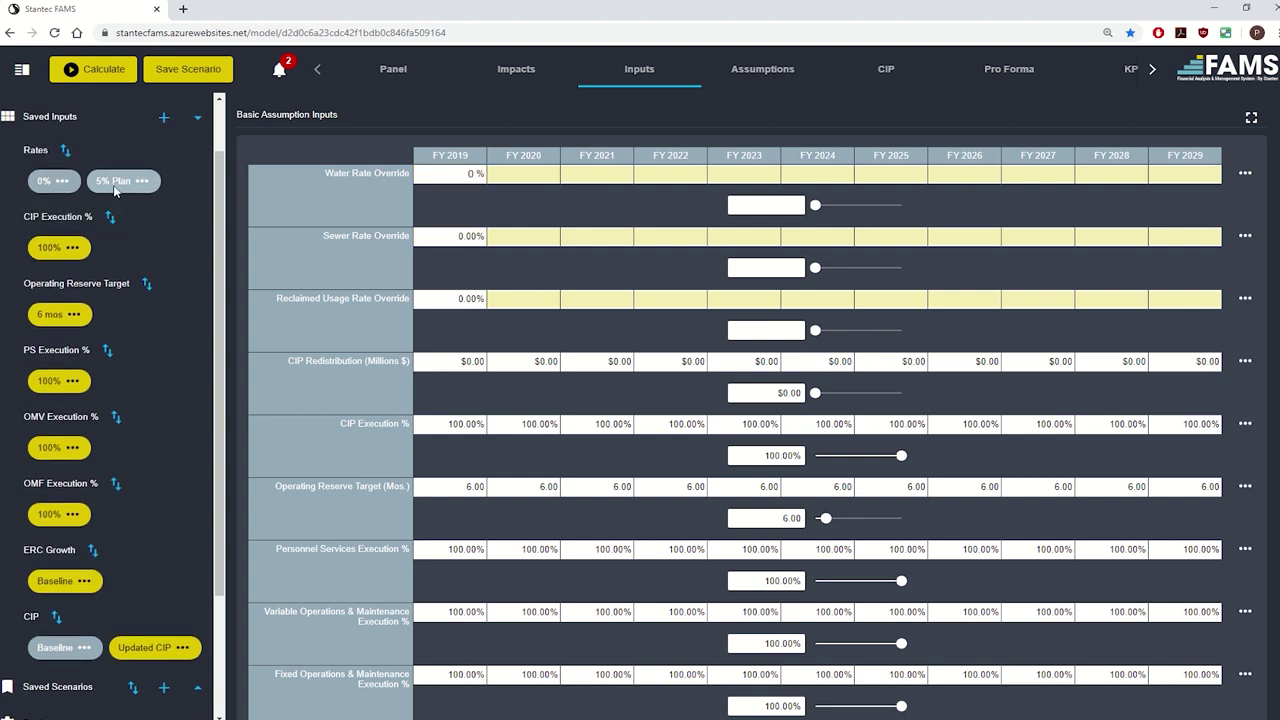
pyautogui.click(385, 68)
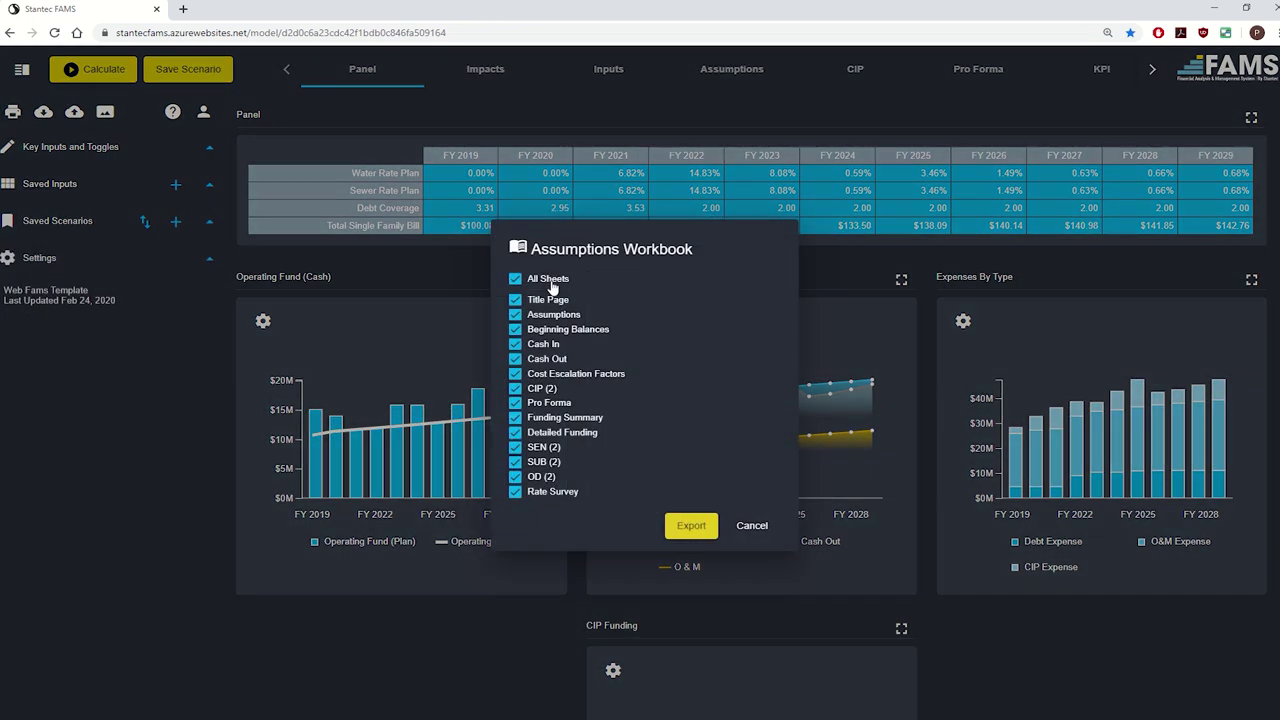
# Export only Cash In, Cash Out, CIP (2) and Pro Forma sheets, then open the download.
pyautogui.click(549, 279)
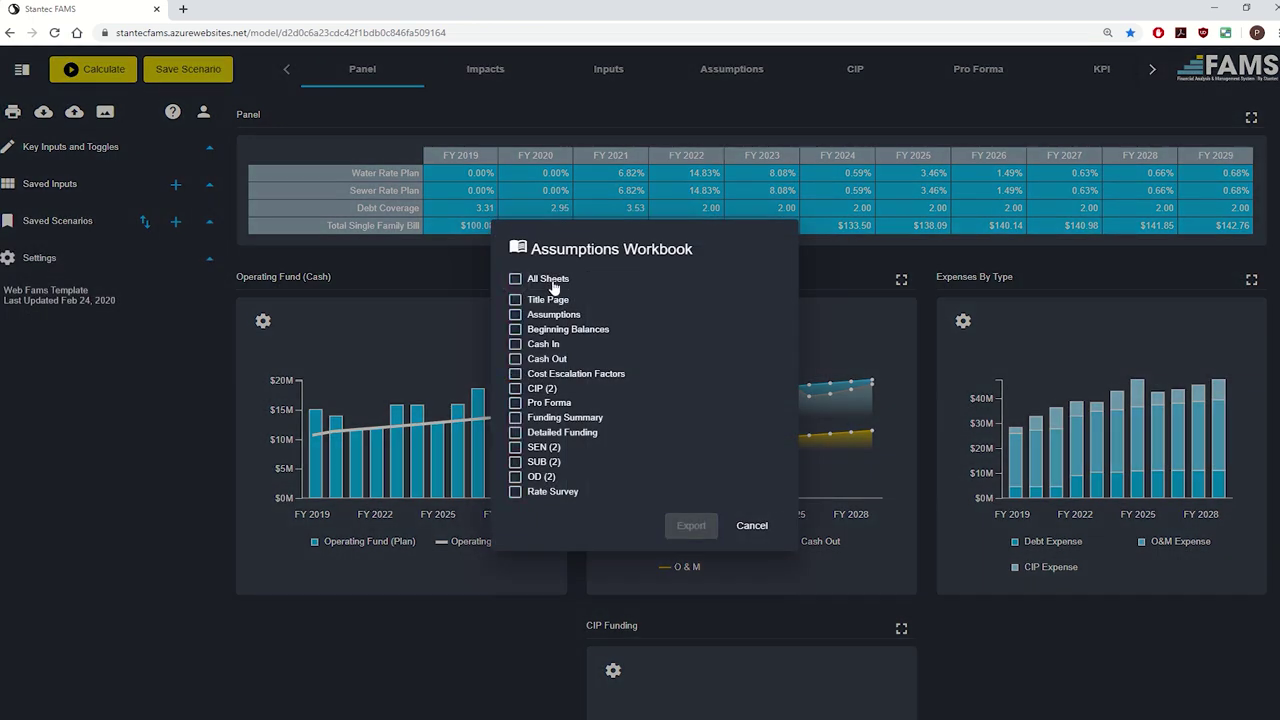
pyautogui.click(549, 279)
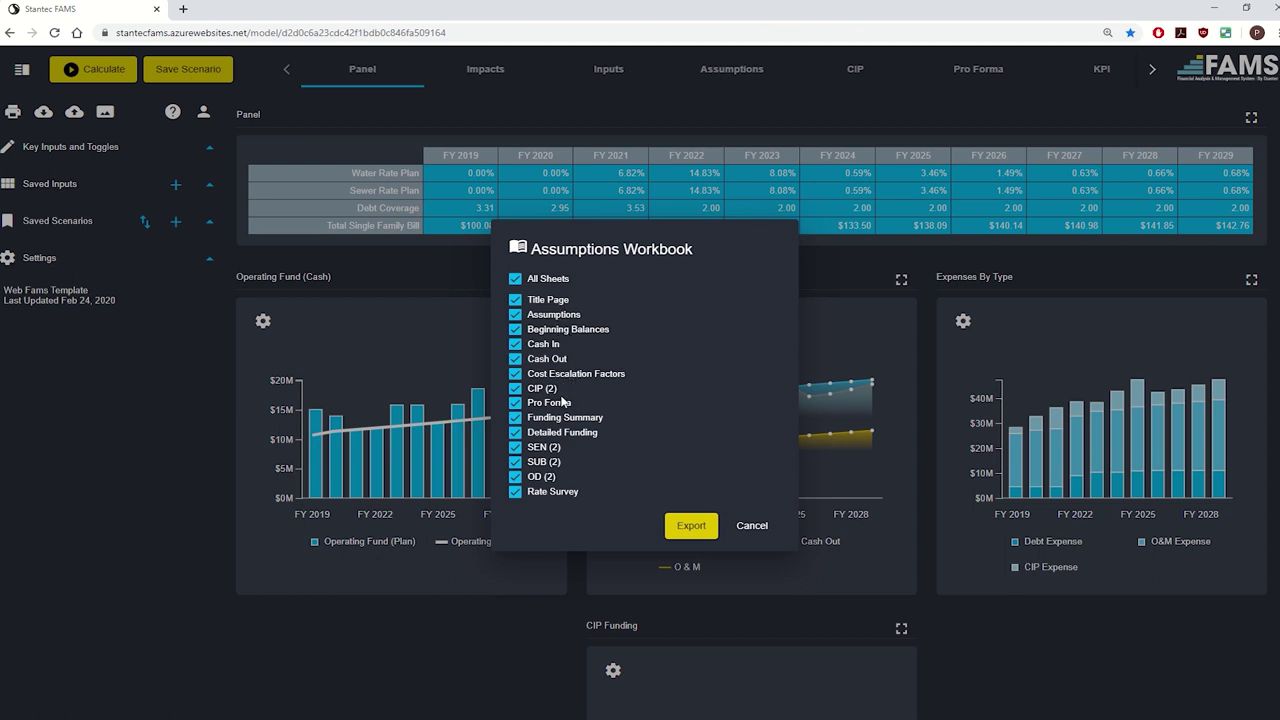
pyautogui.click(514, 280)
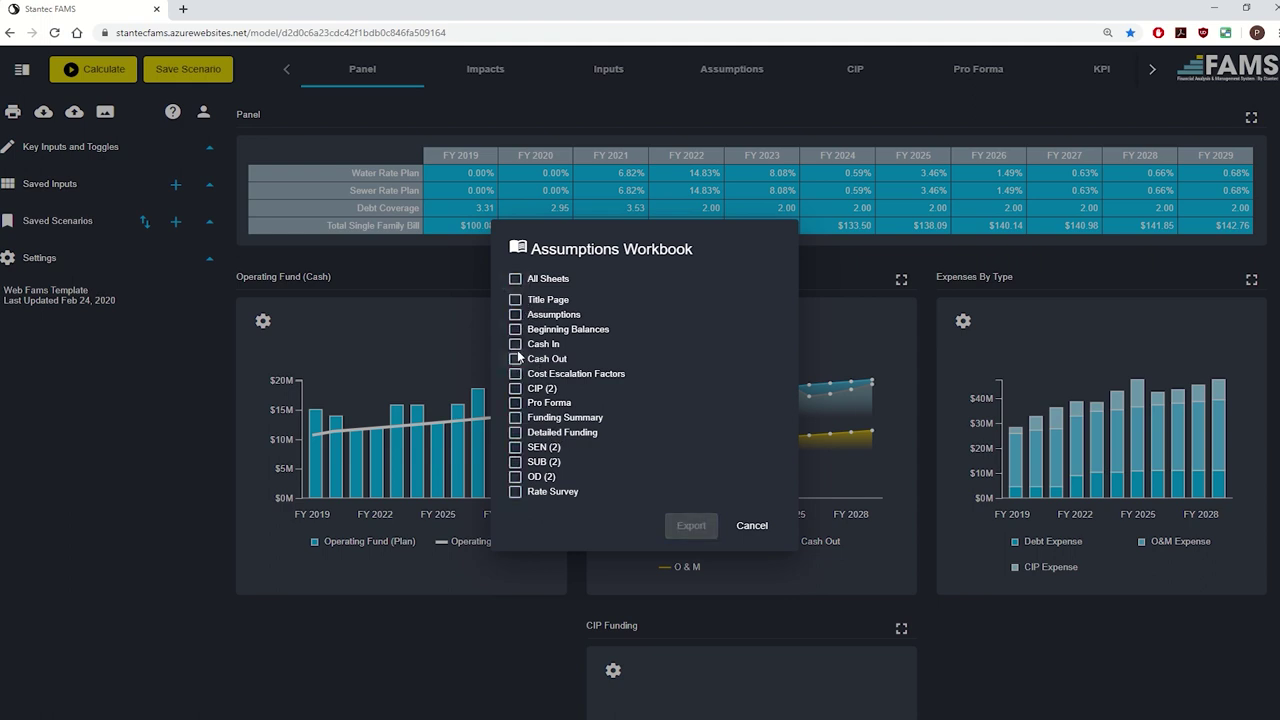
pyautogui.click(515, 358)
pyautogui.click(515, 343)
pyautogui.click(515, 388)
pyautogui.click(515, 402)
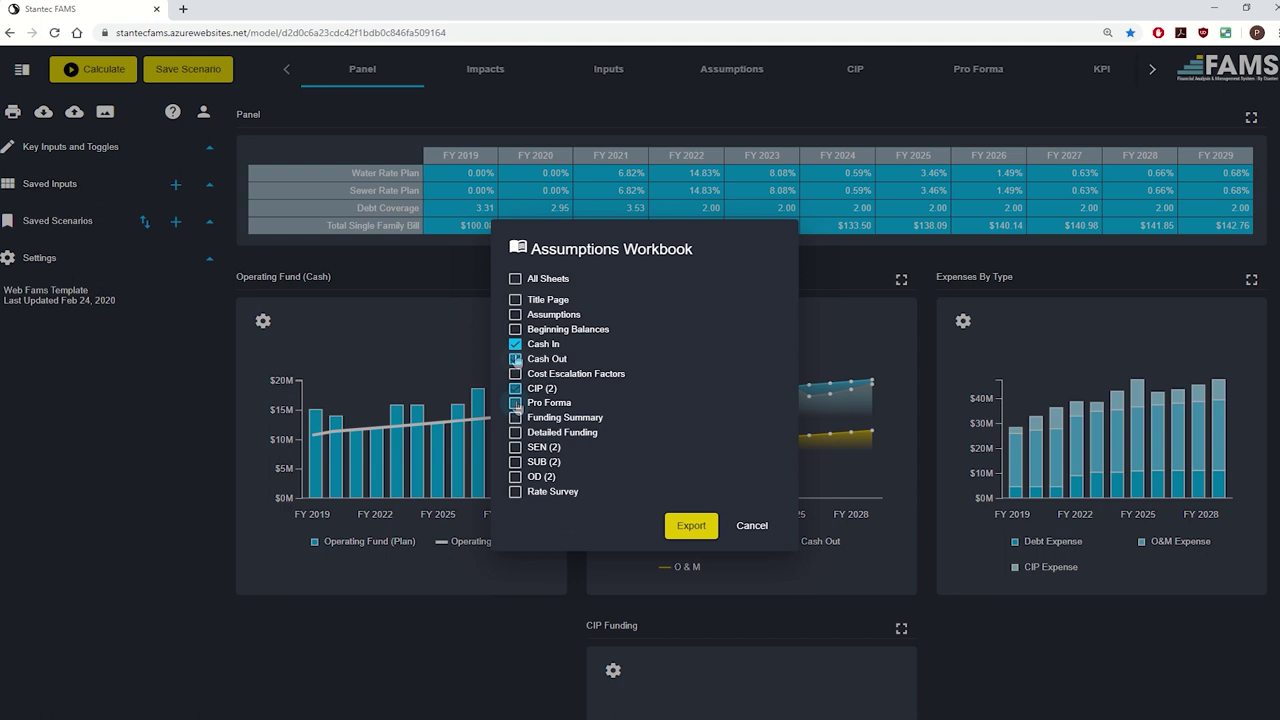
pyautogui.click(688, 527)
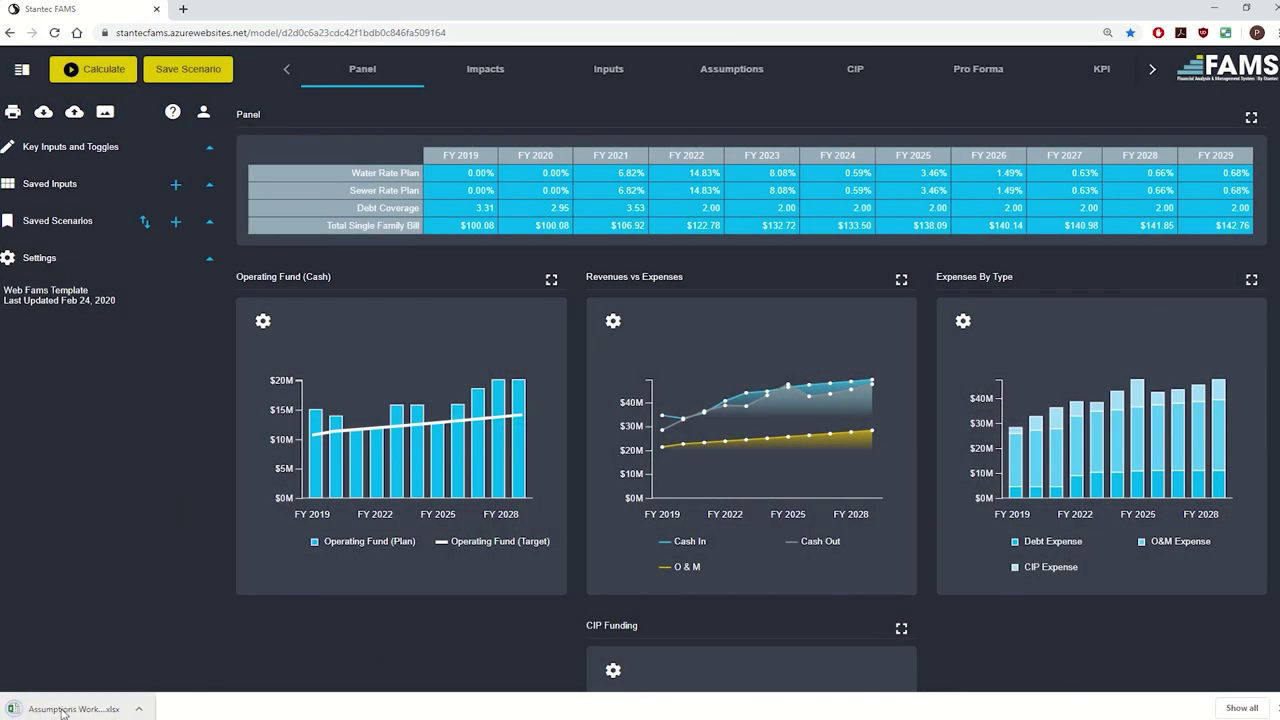
pyautogui.click(60, 708)
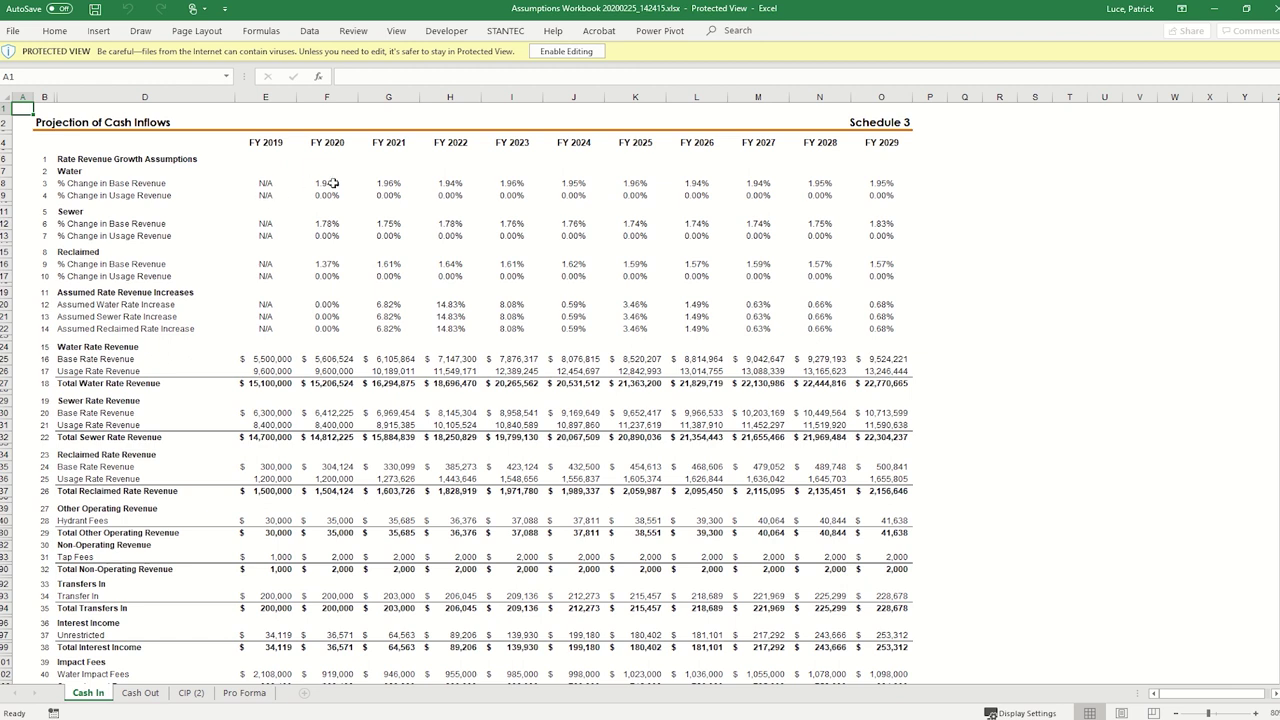
# Scroll down the Projection of Cash Inflows sheet in Excel.
pyautogui.scroll(-1, 328, 400)
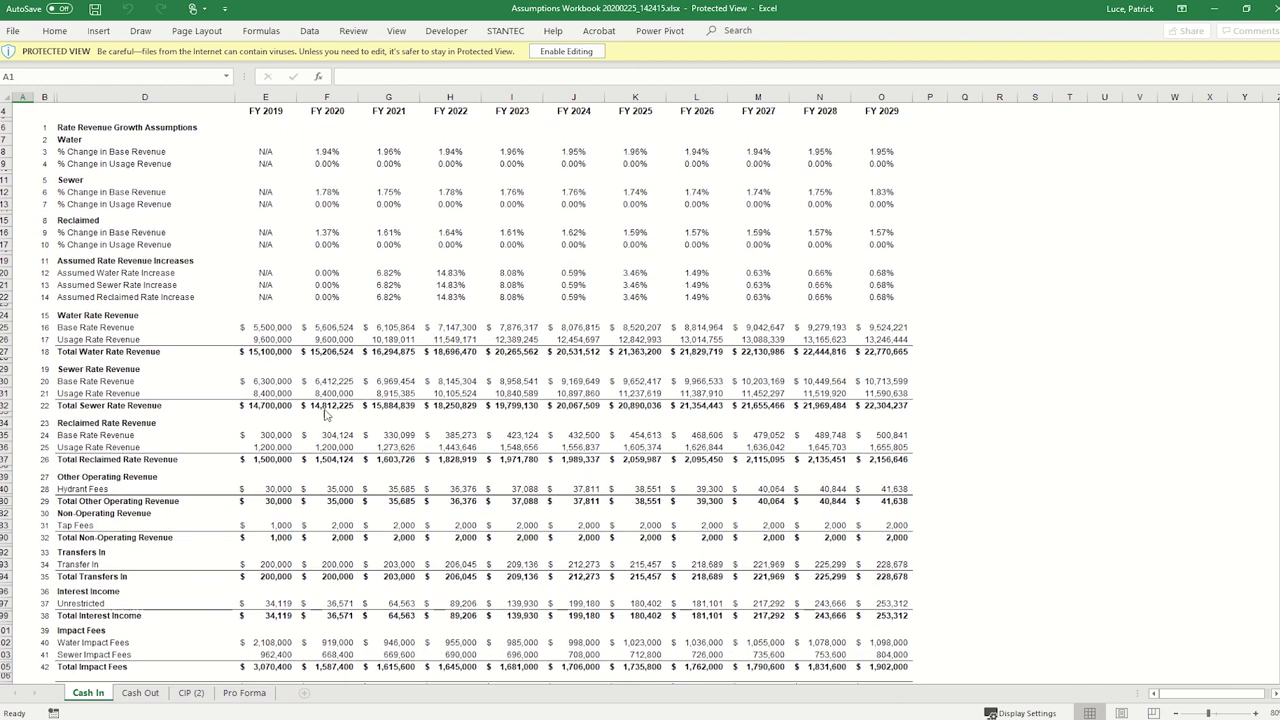
pyautogui.scroll(-1, 327, 420)
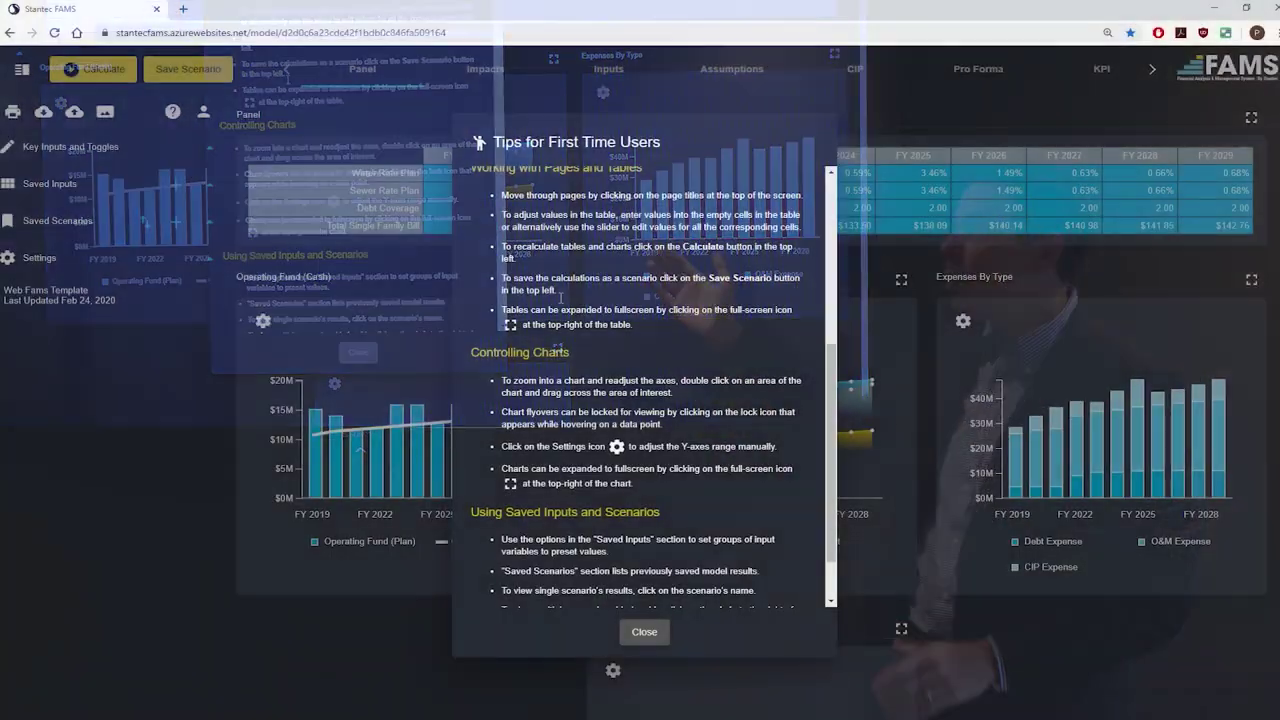
# Close the Tips for First Time Users dialog and open the FAMS User Manual from the help menu.
pyautogui.scroll(-1, 559, 296)
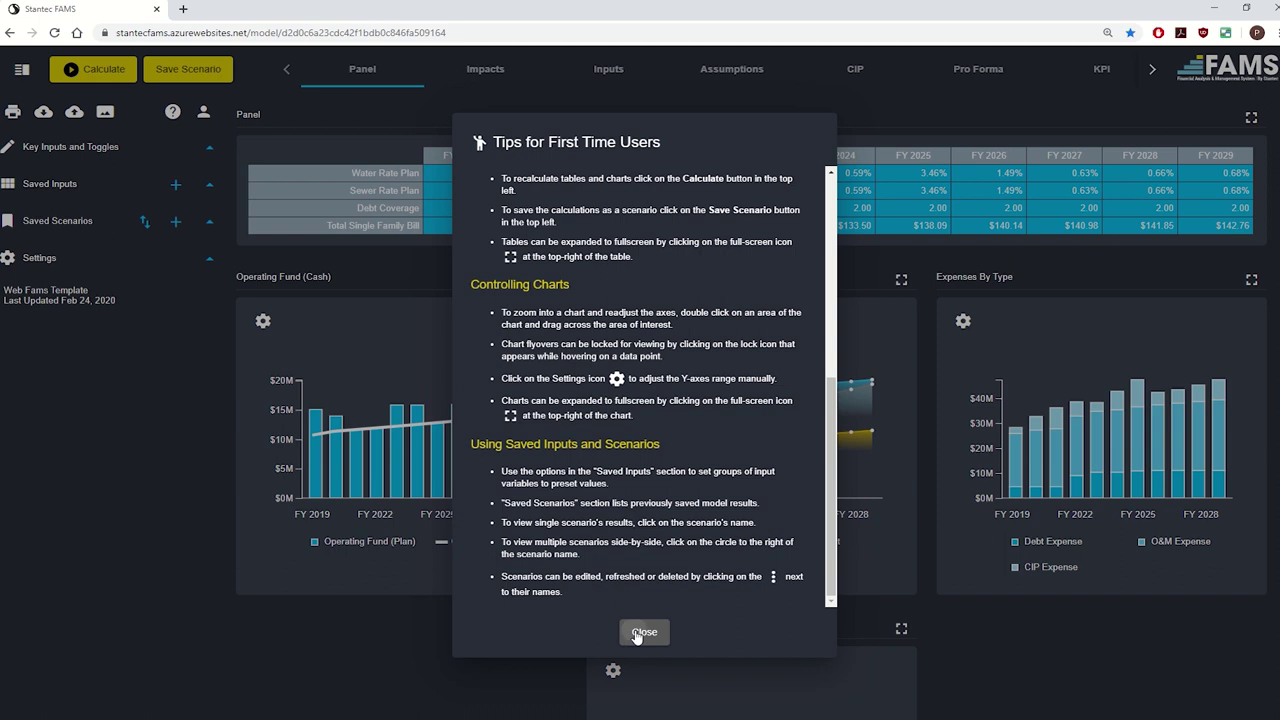
pyautogui.click(633, 634)
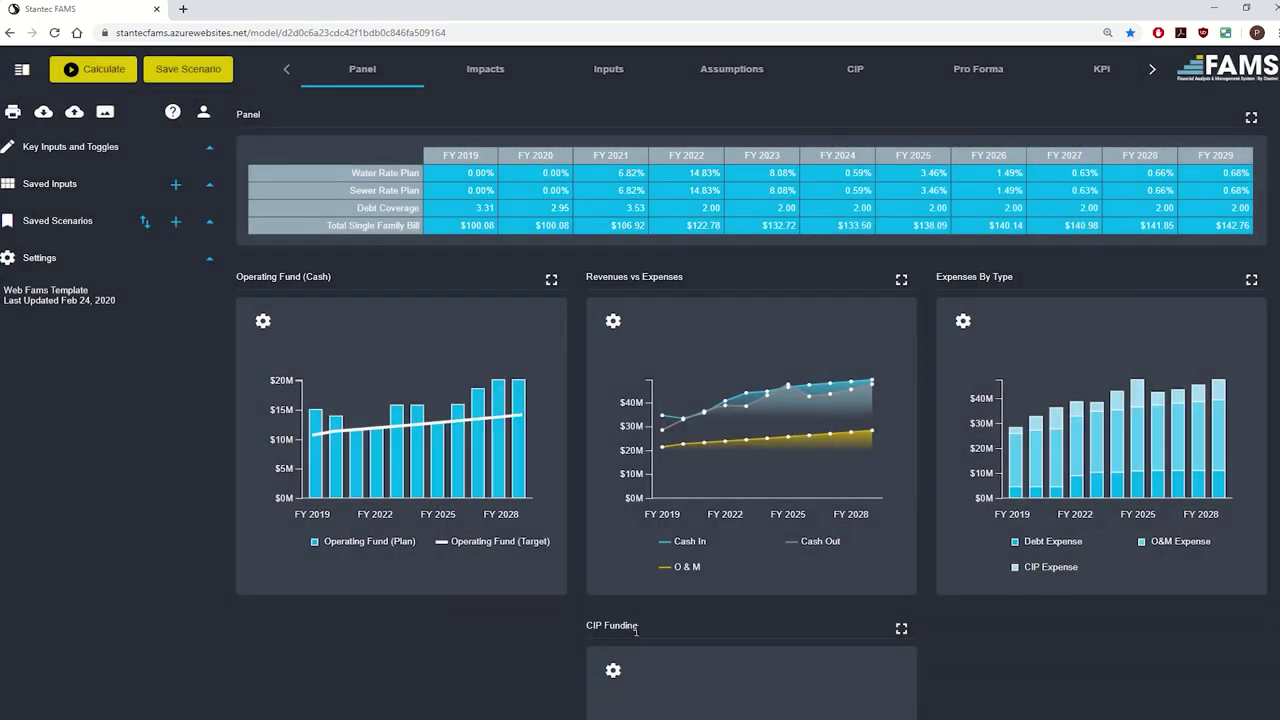
pyautogui.click(172, 114)
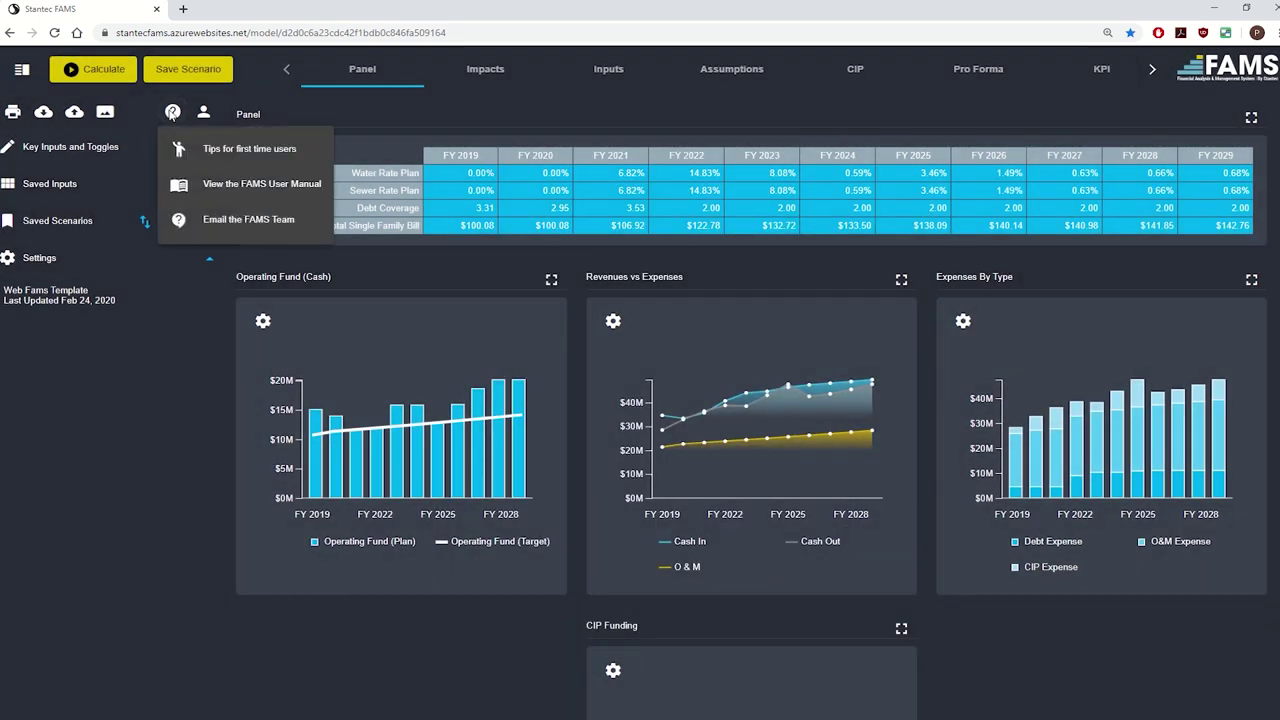
pyautogui.click(251, 186)
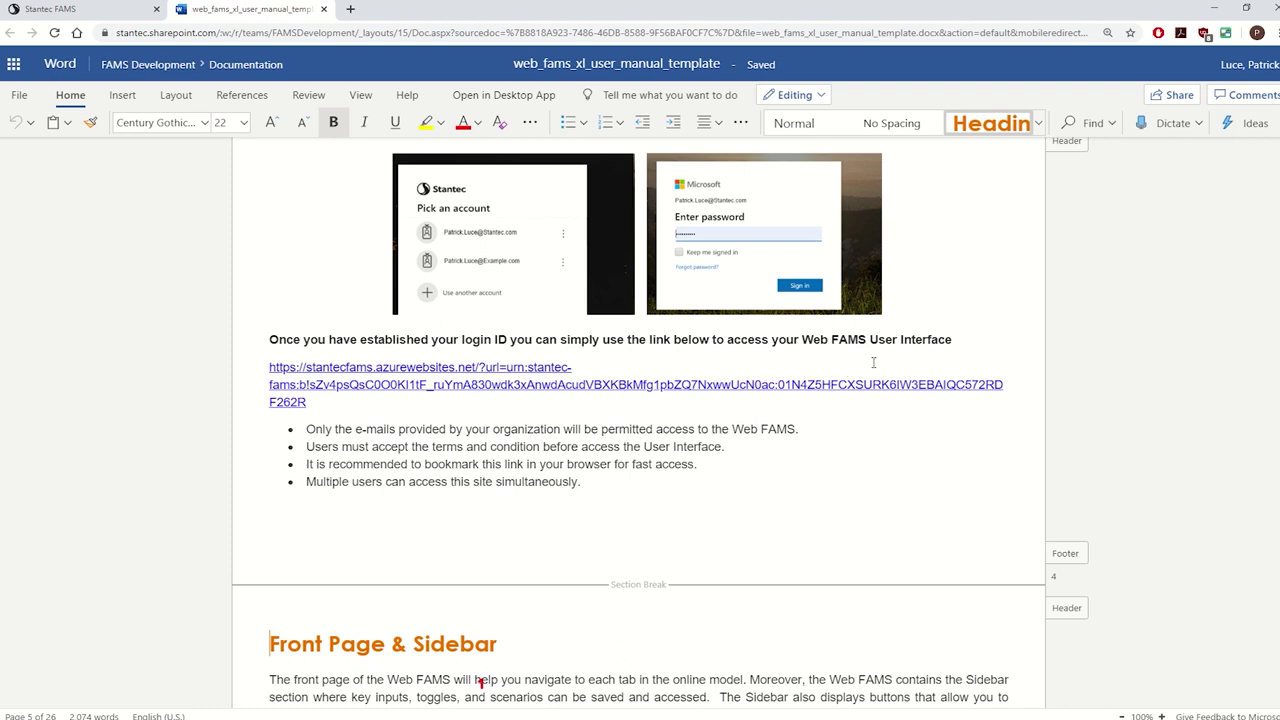
# Close the Word Online user manual tab to return to the FAMS dashboard.
pyautogui.click(323, 9)
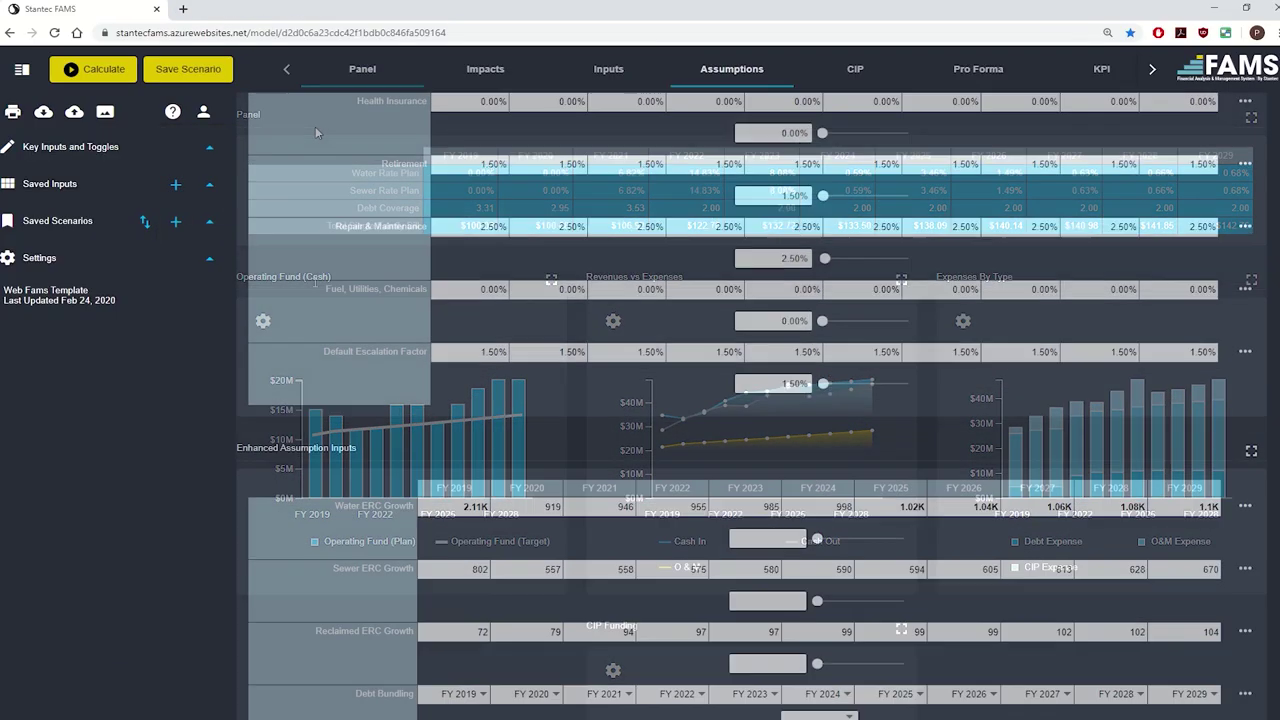
# Write the Outlook message greeting and the question asking the team how to upload data.
pyautogui.scroll(-1, 315, 130)
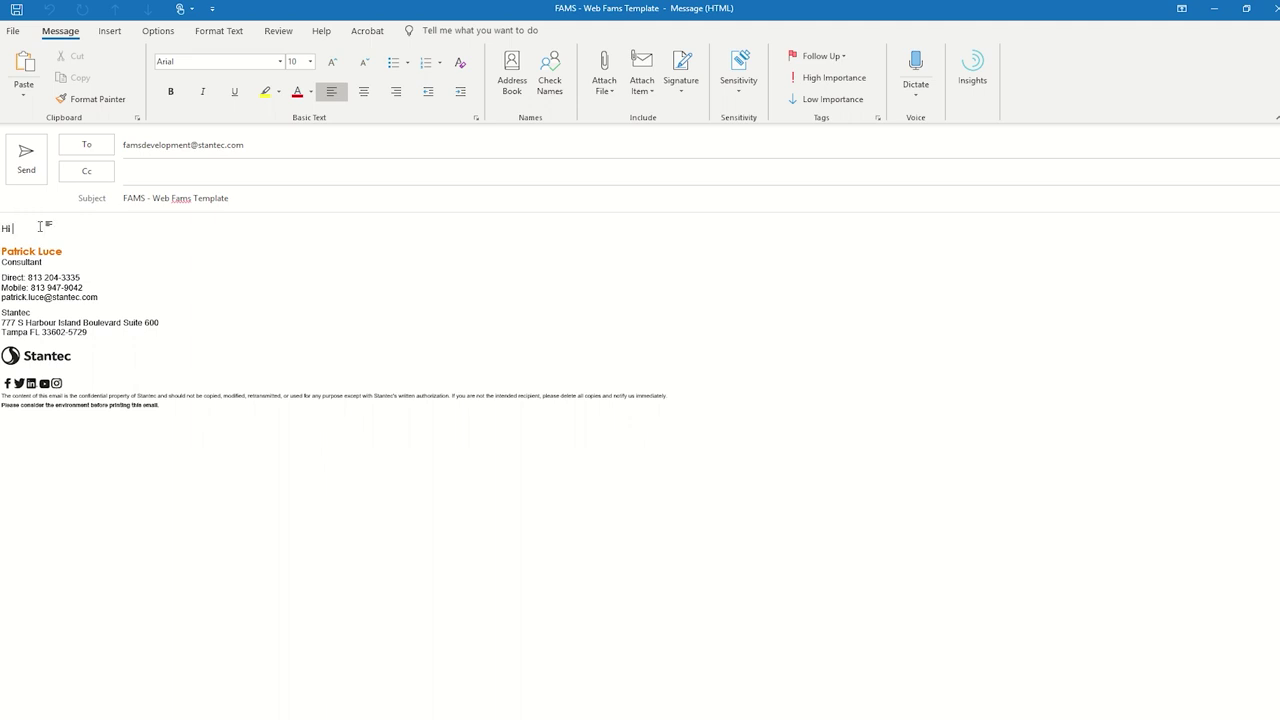
pyautogui.write('am,')
pyautogui.press('Return')
pyautogui.write('Could someone please let me')
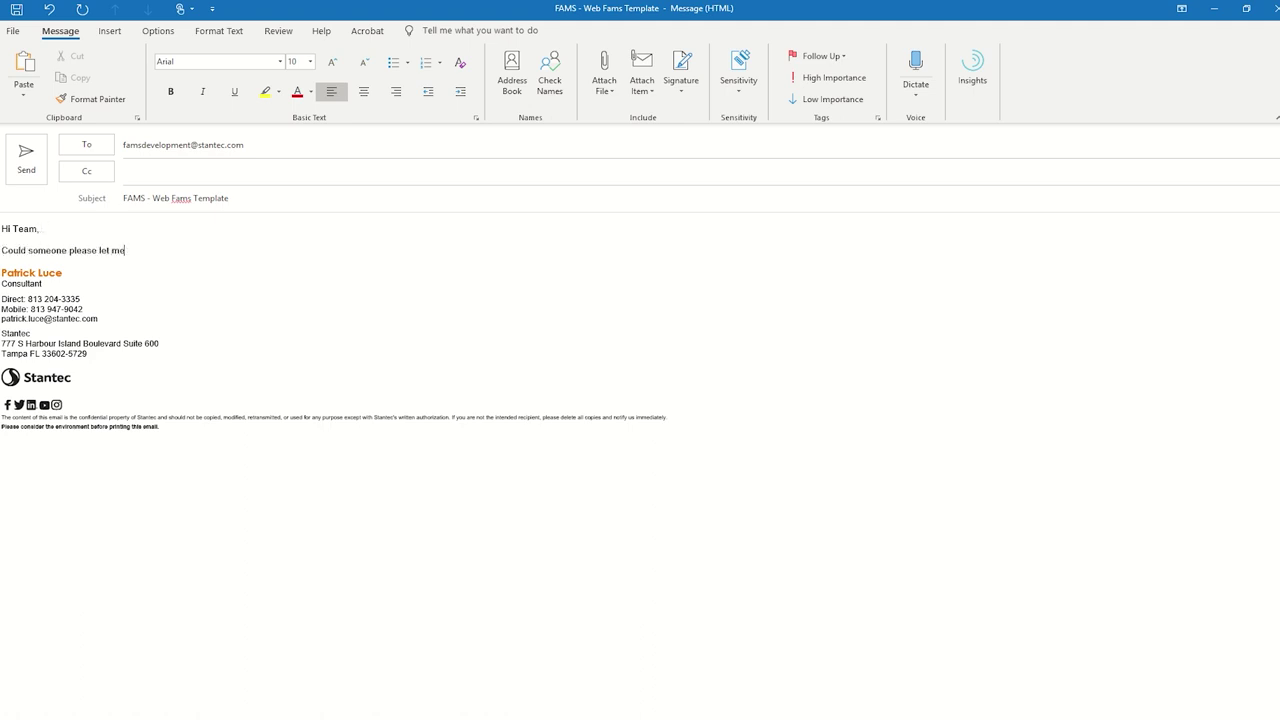
pyautogui.write('know how I upload data:')
pyautogui.press('Return')
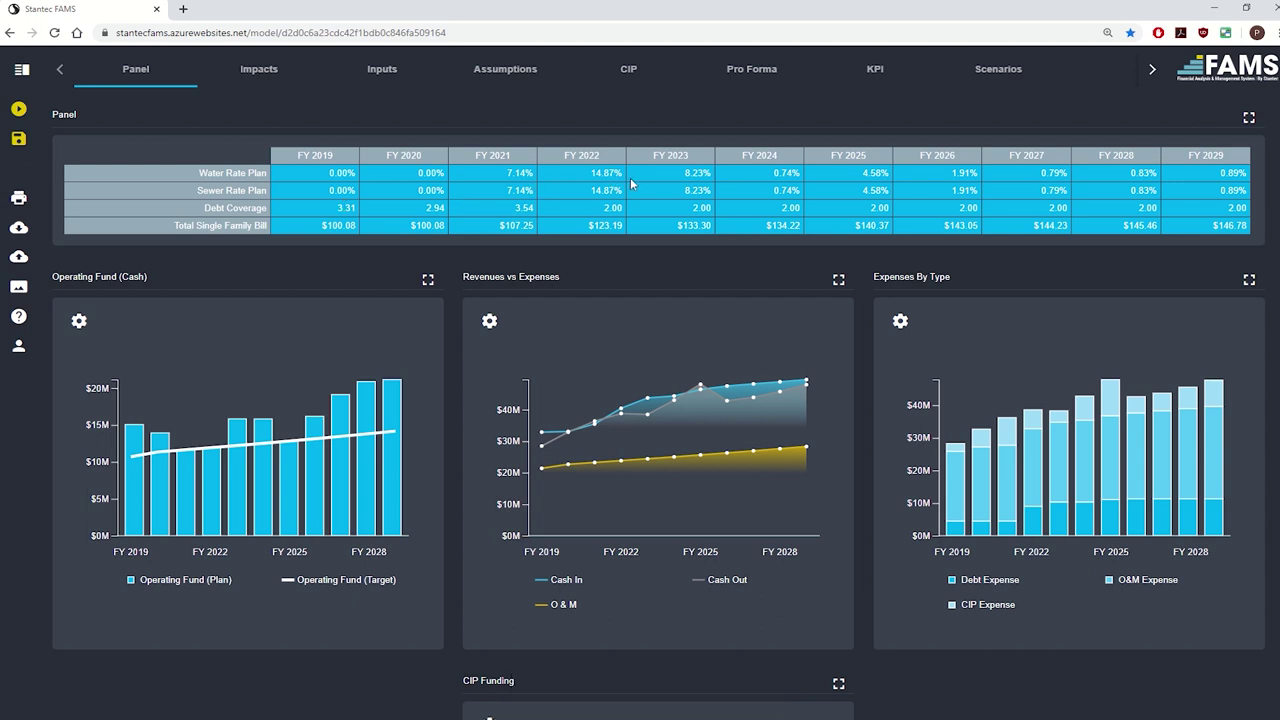
# Move Wellfield Storage Expansion's $80M from FY 2022 to FY 2025 in the CIP table.
pyautogui.click(628, 69)
pyautogui.write('80000000')
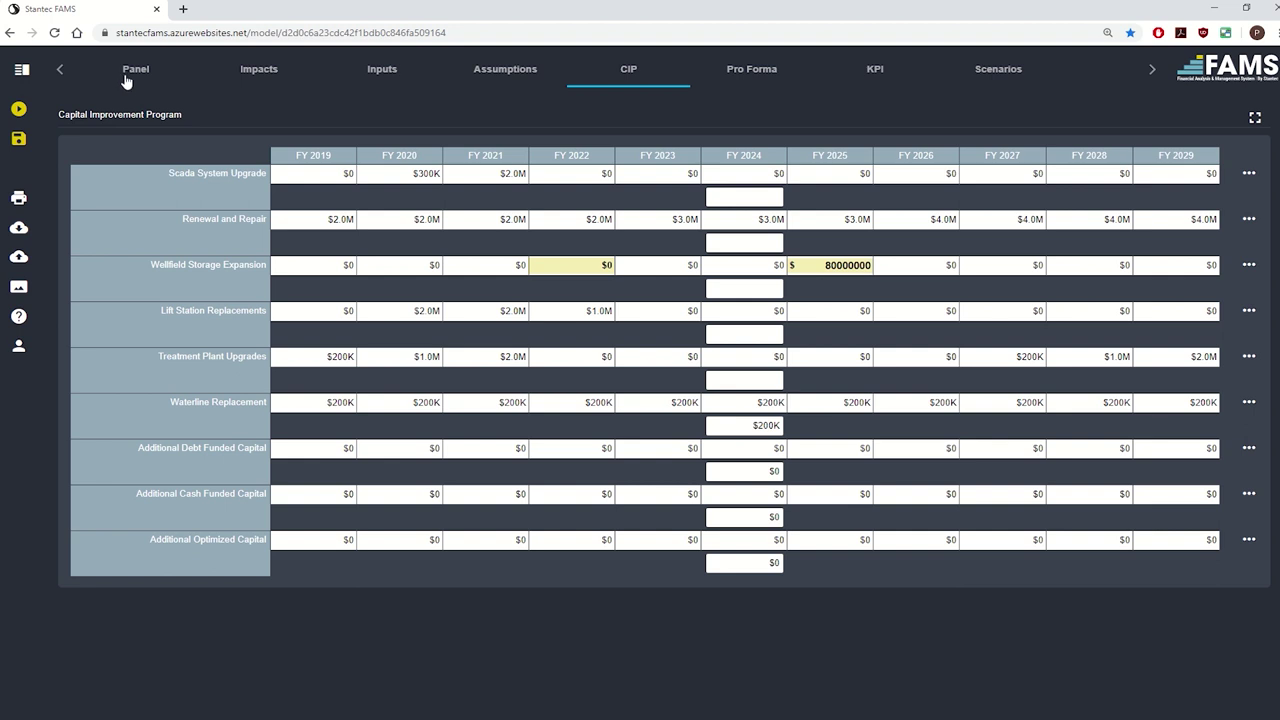
pyautogui.click(130, 72)
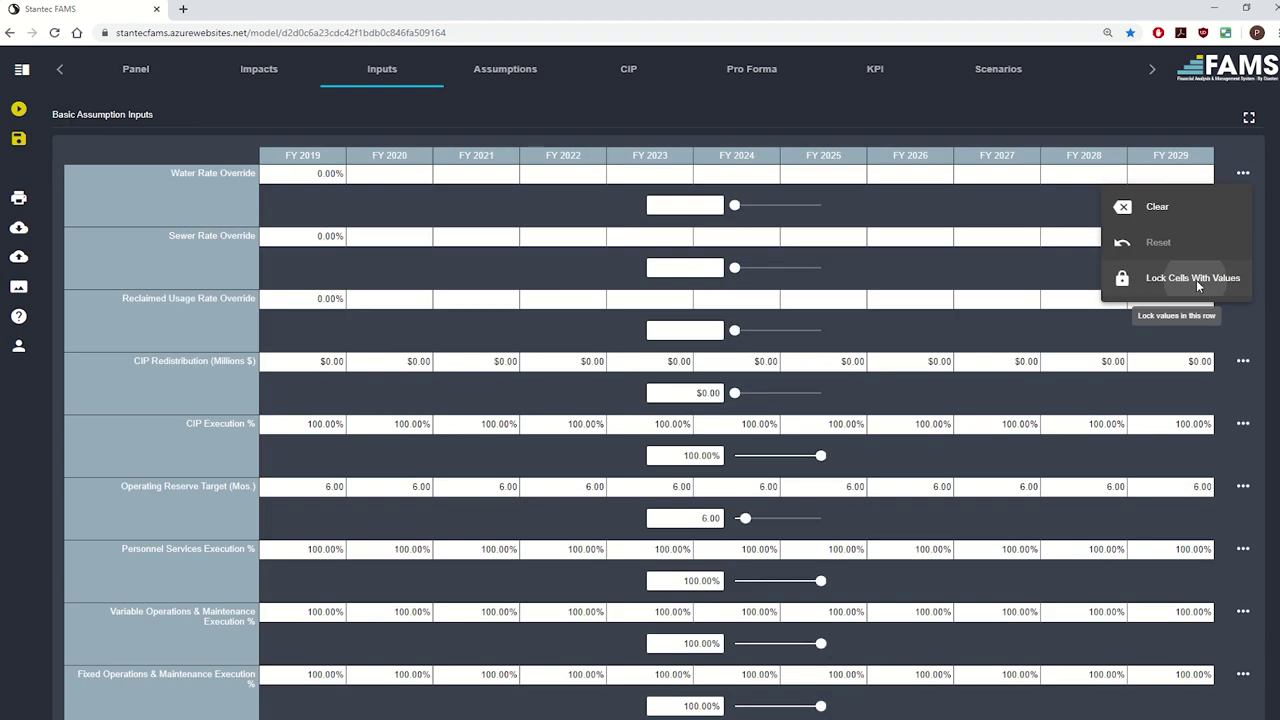
# Lock the existing values in the Water, Sewer and Reclaimed Usage rate override rows.
pyautogui.click(1196, 280)
pyautogui.click(1243, 236)
pyautogui.click(1220, 339)
pyautogui.click(1243, 298)
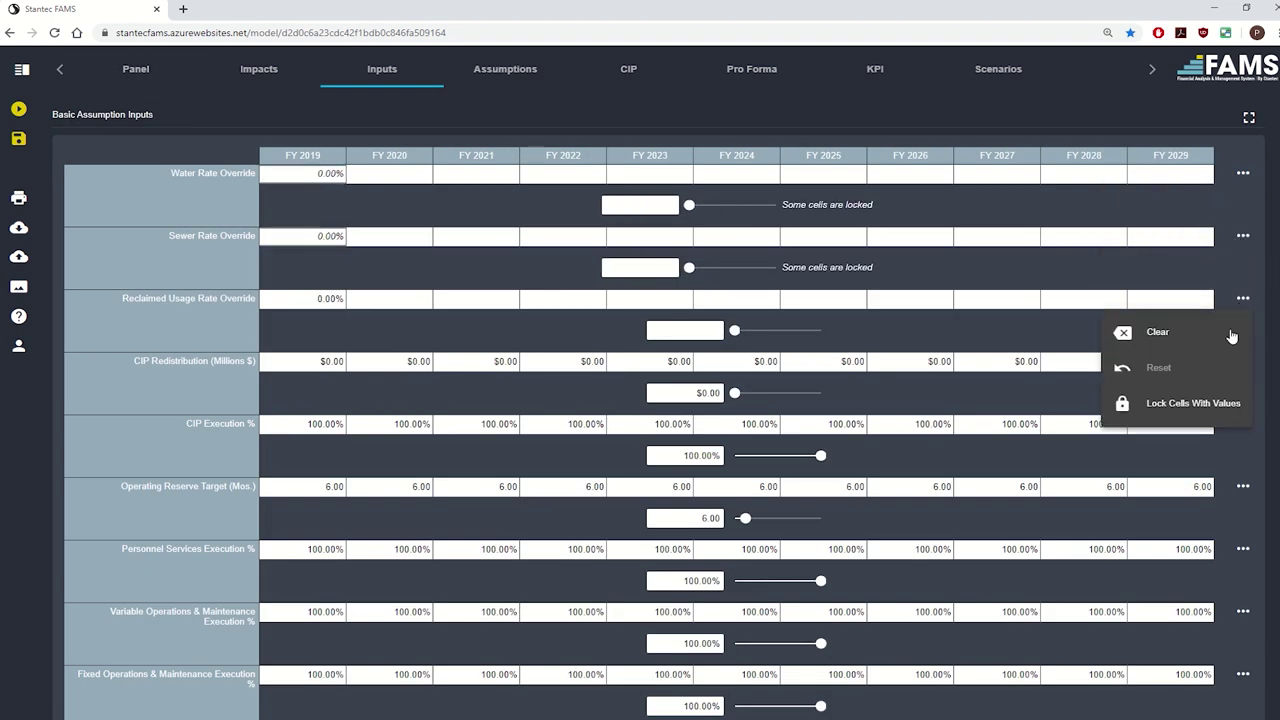
pyautogui.click(1222, 421)
# Set water, sewer and reclaimed rate overrides to 8% for all years and recalculate.
pyautogui.click(637, 205)
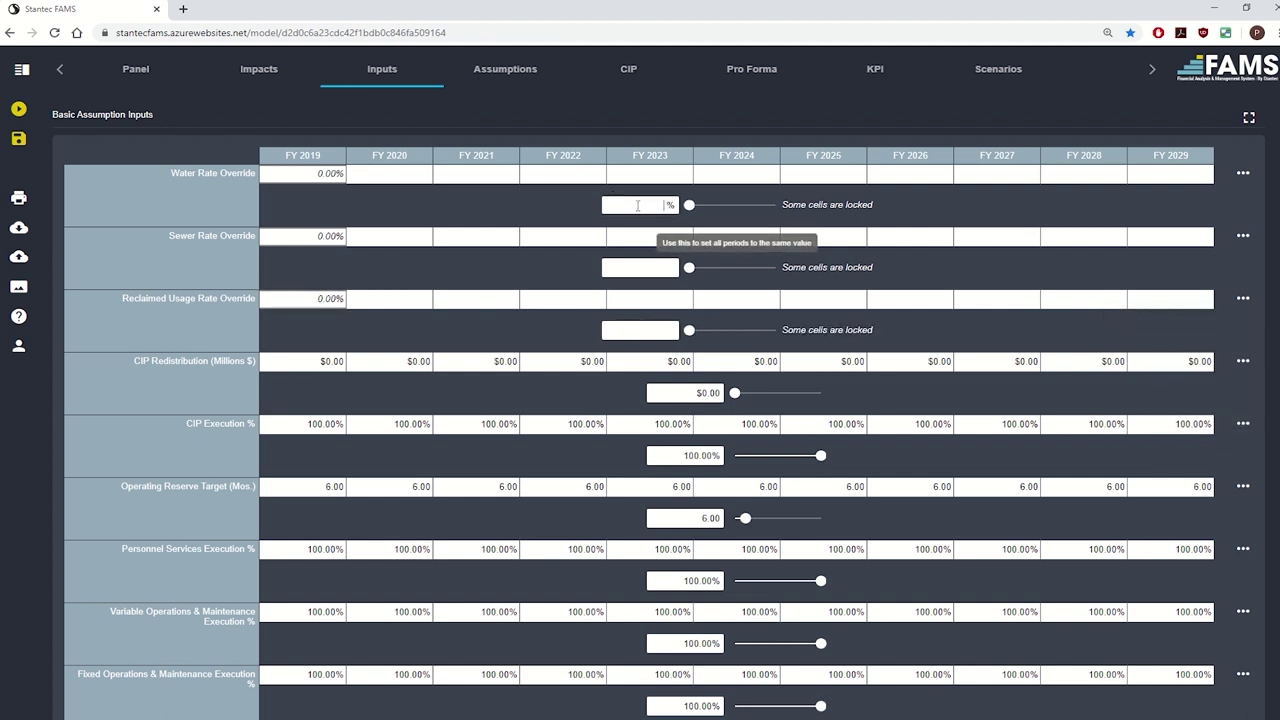
pyautogui.write('8')
pyautogui.click(638, 267)
pyautogui.write('8')
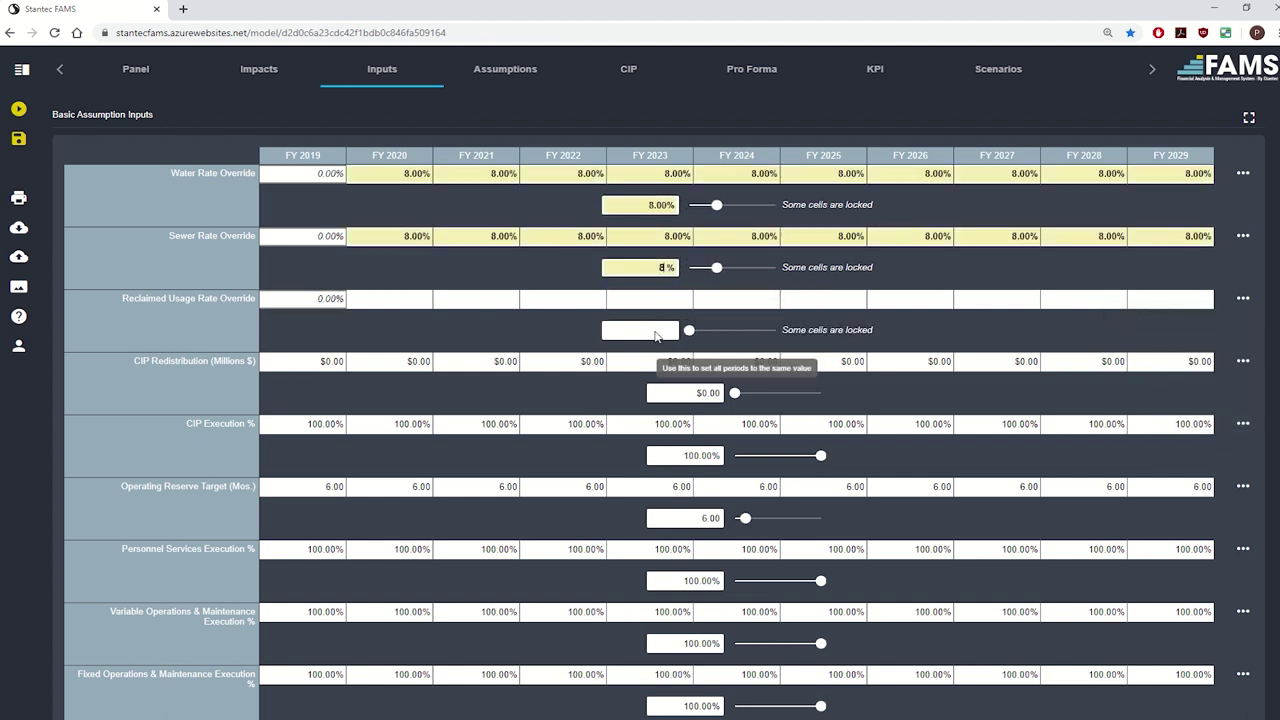
pyautogui.click(655, 330)
pyautogui.write('8')
pyautogui.click(136, 70)
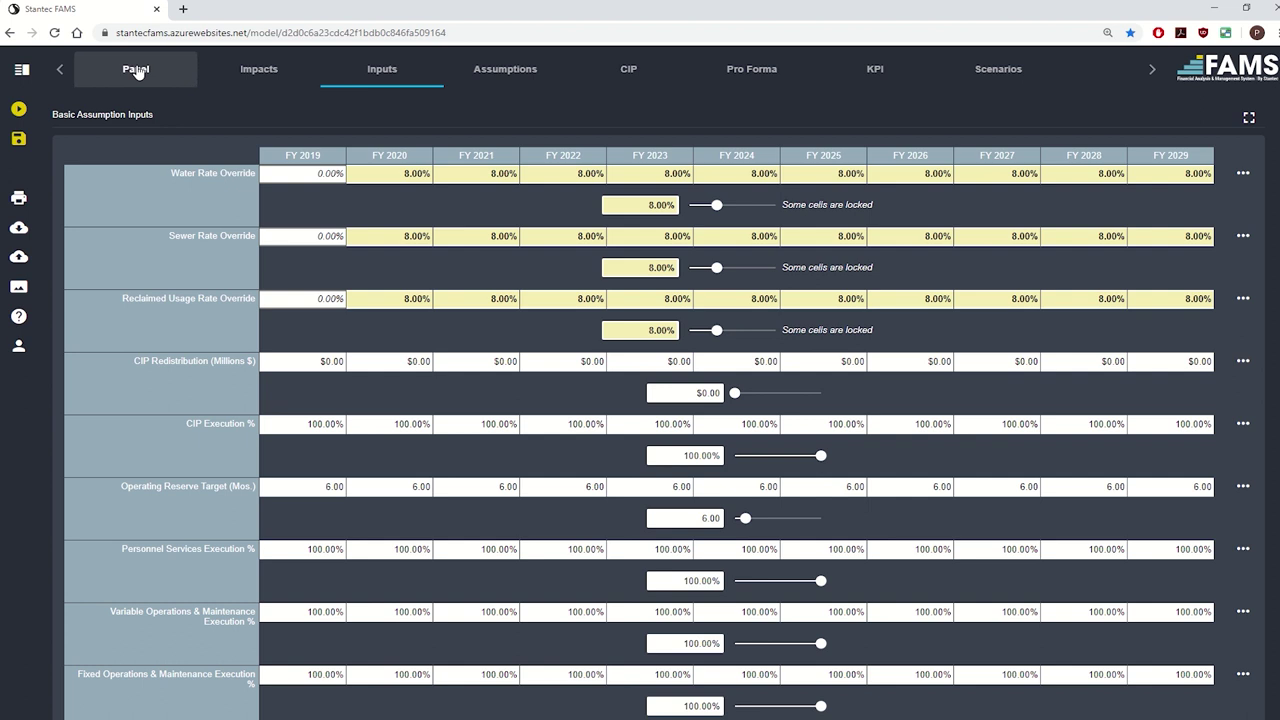
pyautogui.click(19, 110)
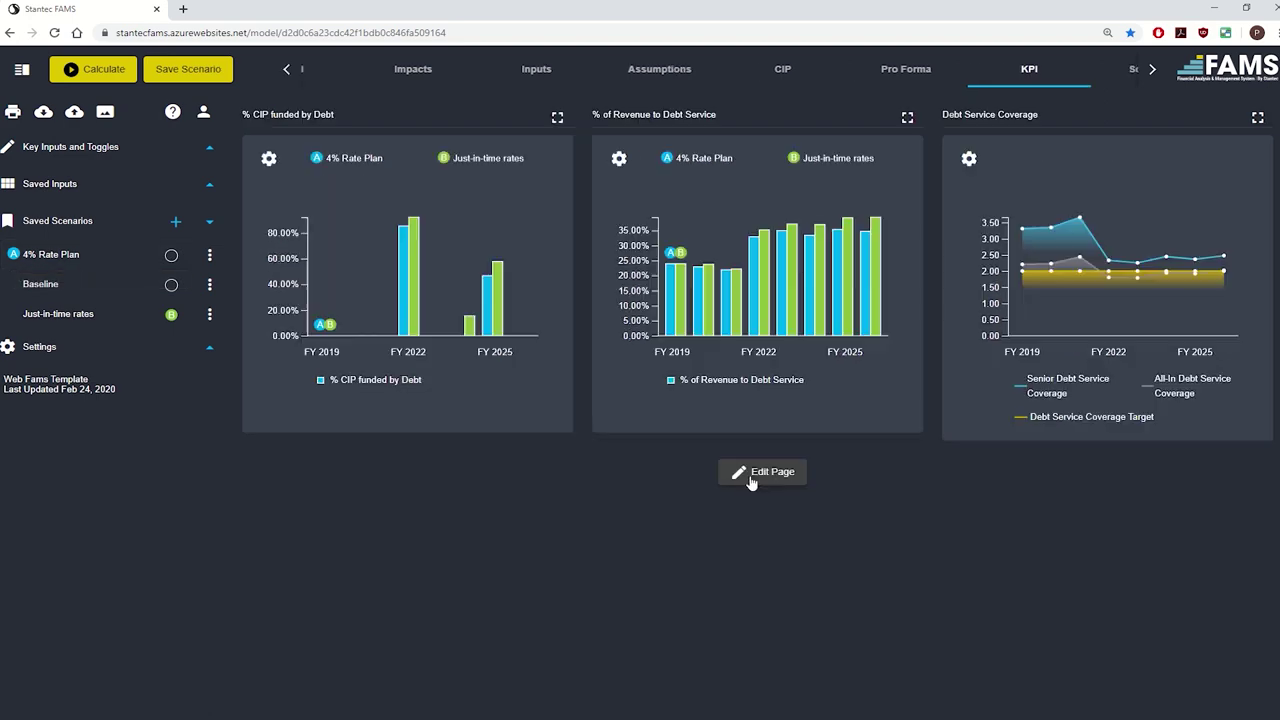
# Save the Just-in-time rates scenario and open the FY 2021 Cash Out breakdown ($36.4M).
pyautogui.click(750, 478)
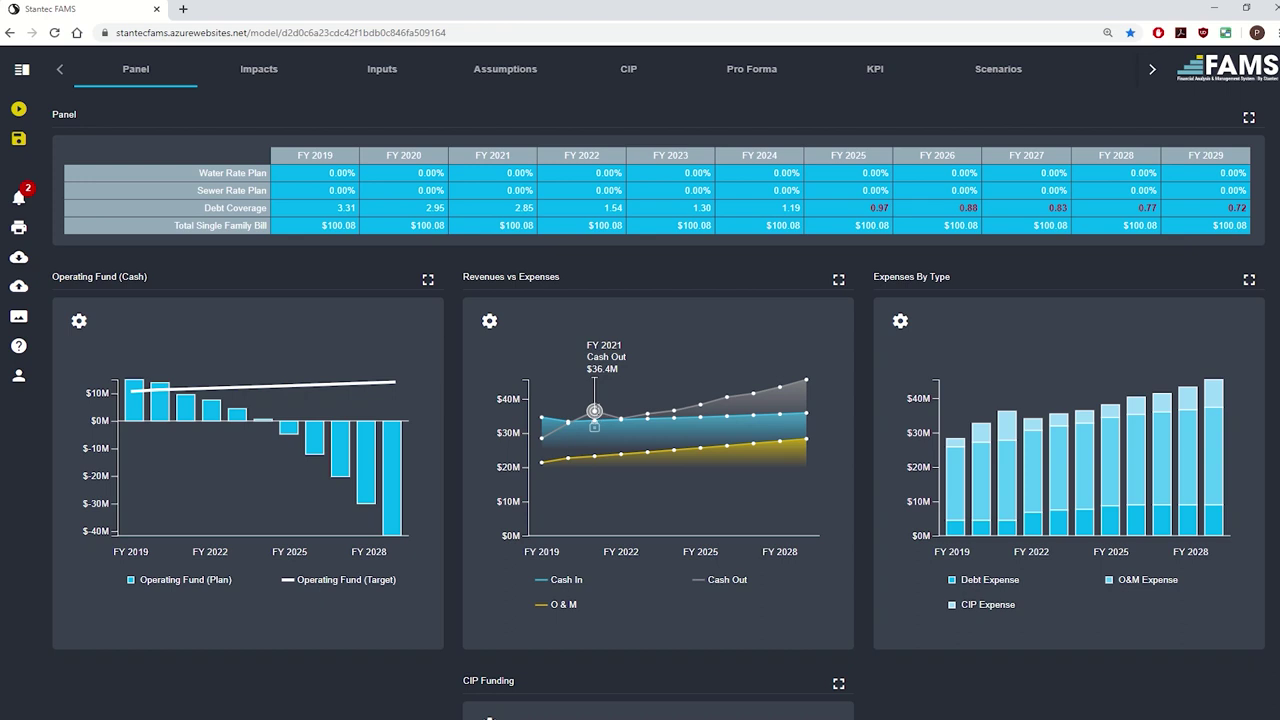
pyautogui.click(598, 413)
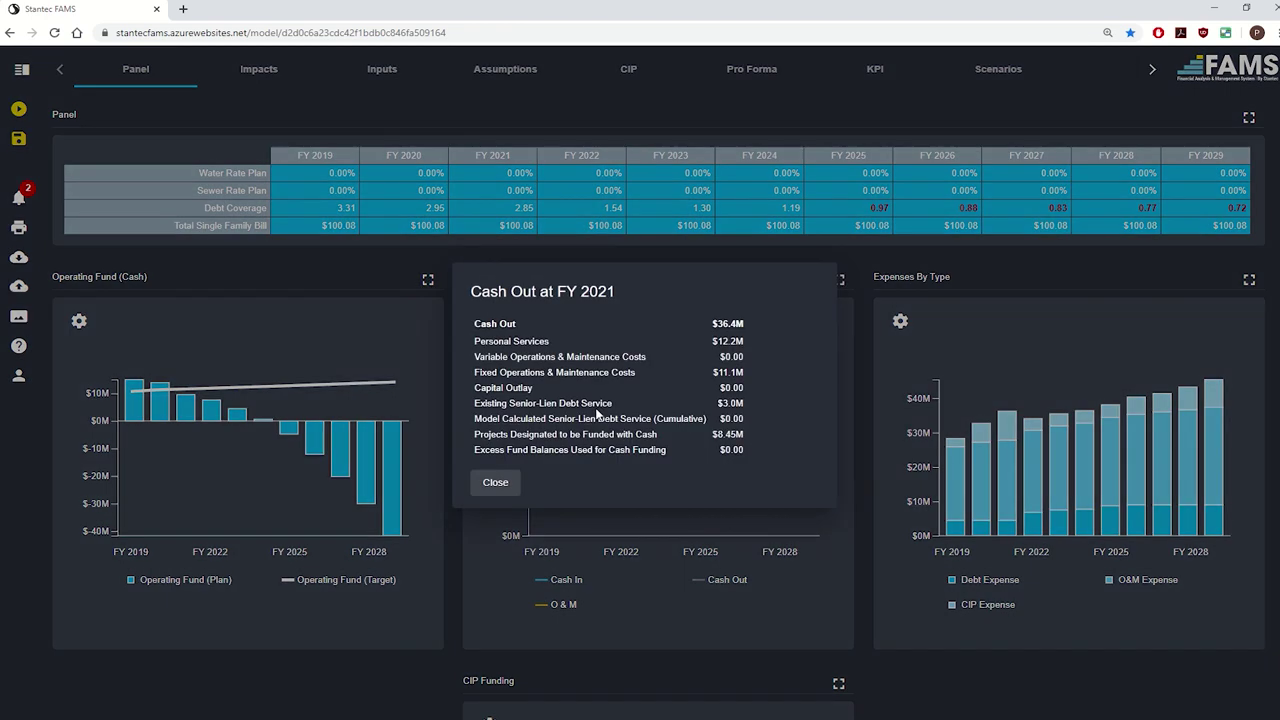